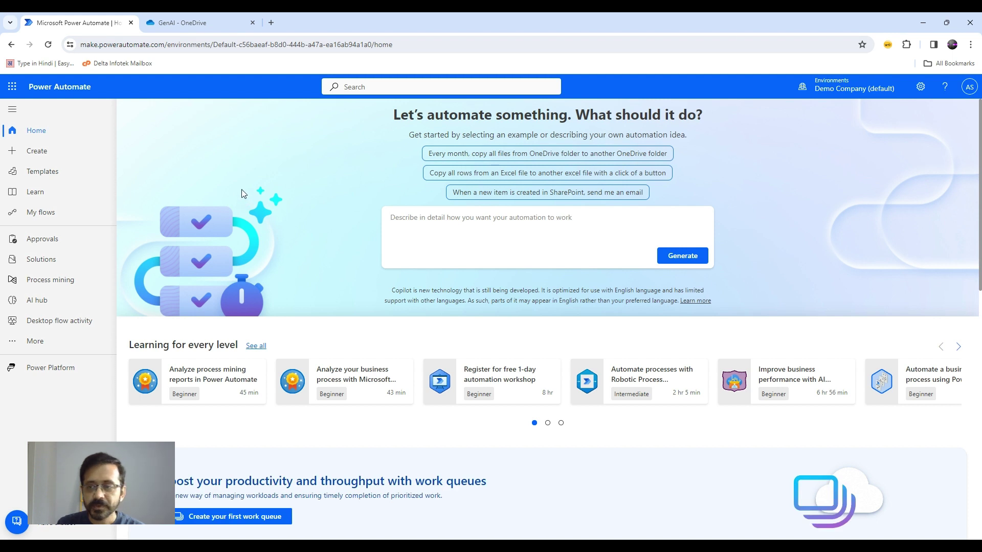
From AI hub > AI prompts, start a new custom GPT prompt named RAG Implementation.
click(36, 302)
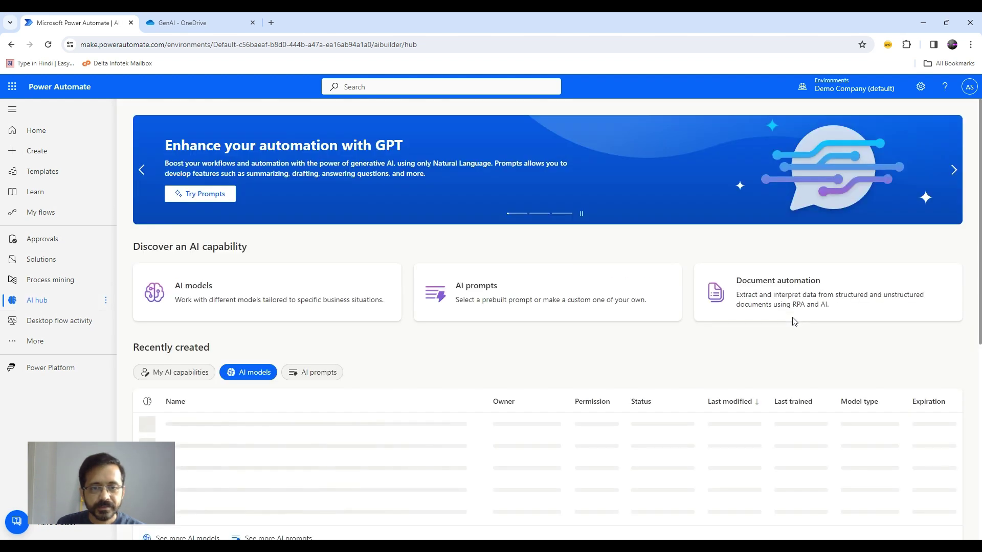
click(476, 295)
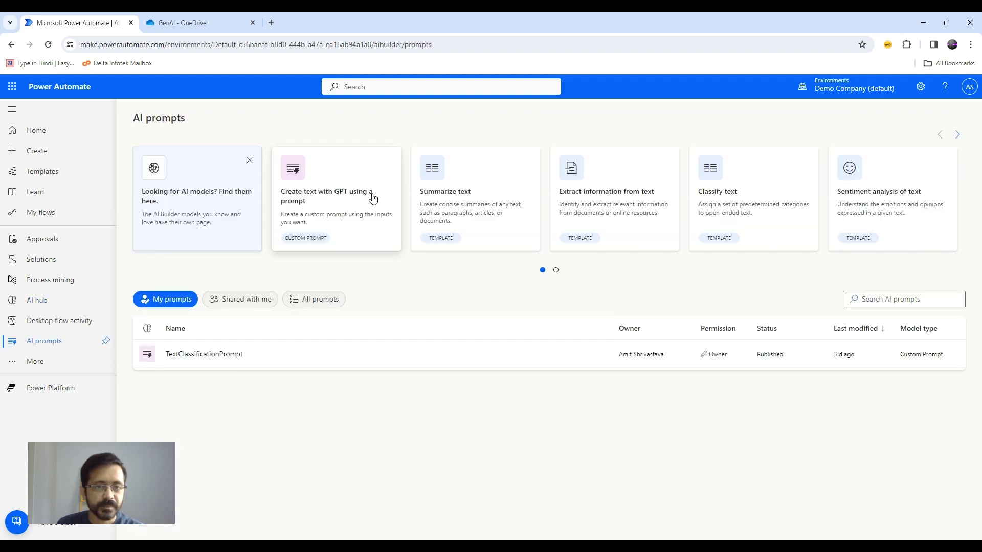
click(308, 193)
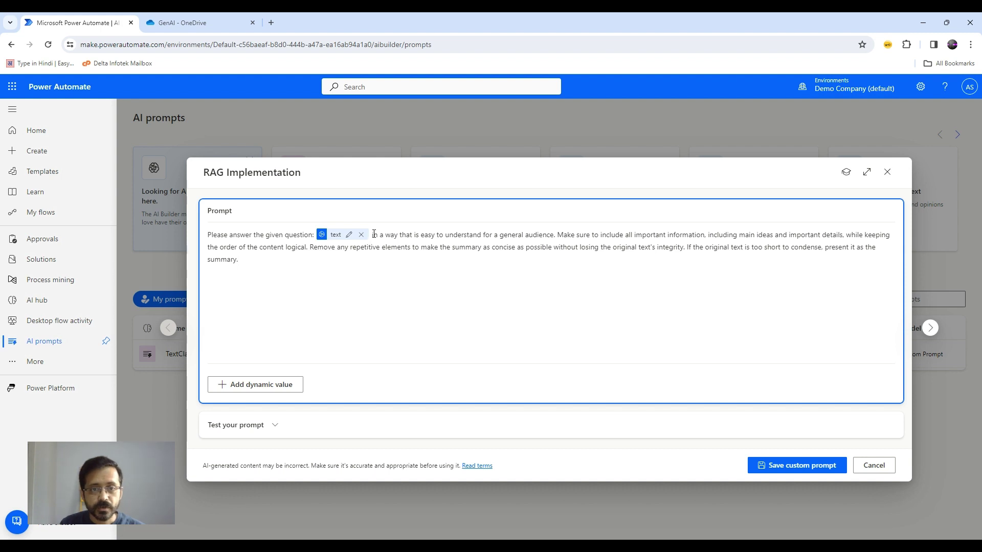
End the prompt with '. Please refer the following text for the context:' plus a FileContent input, then save.
drag(373, 234, 704, 261)
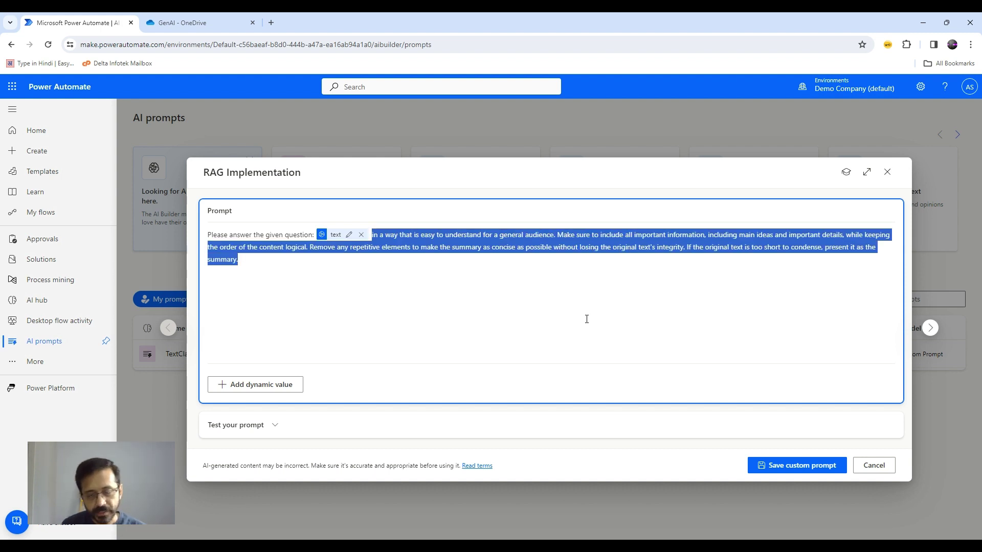
key(BackSpace)
text(. Plea)
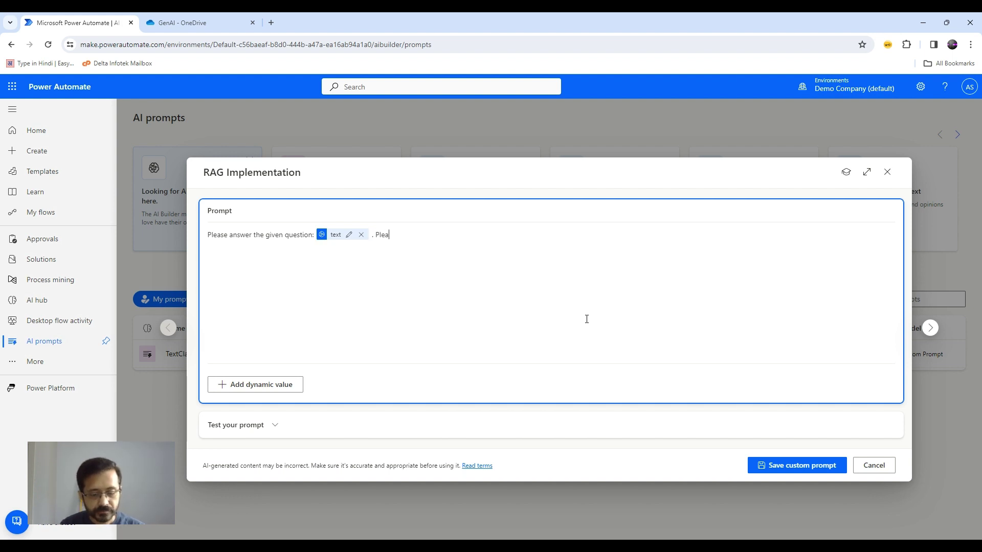
text(se refer th)
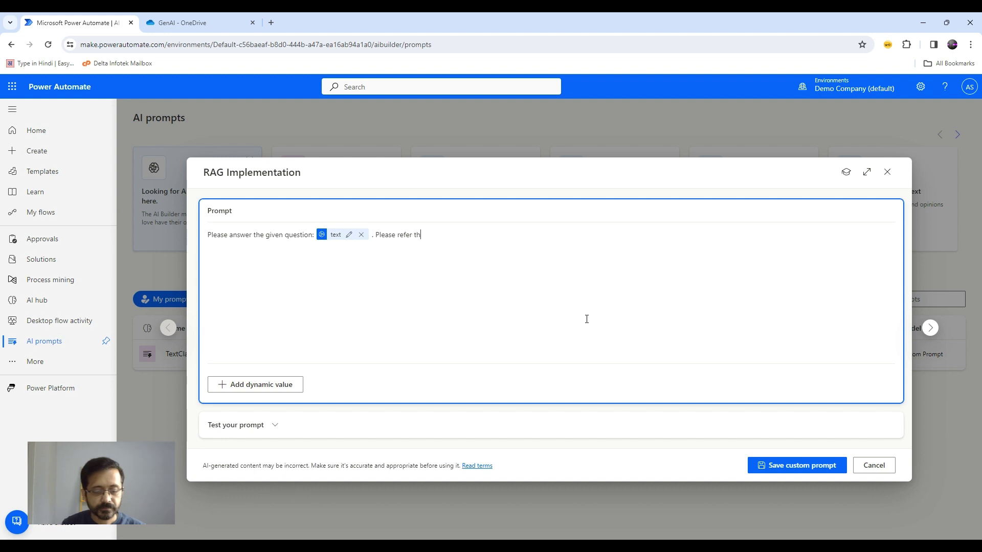
text(e followi)
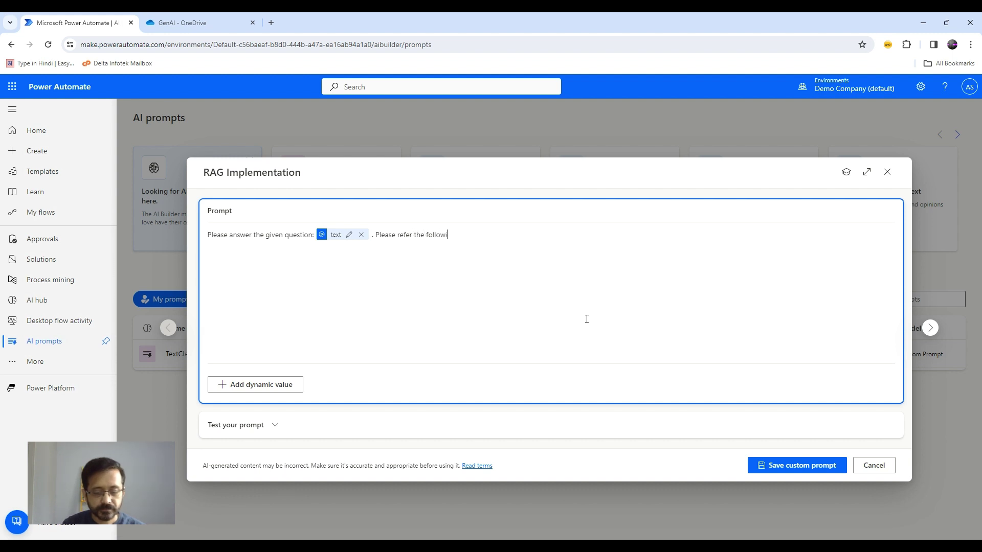
text(ng text)
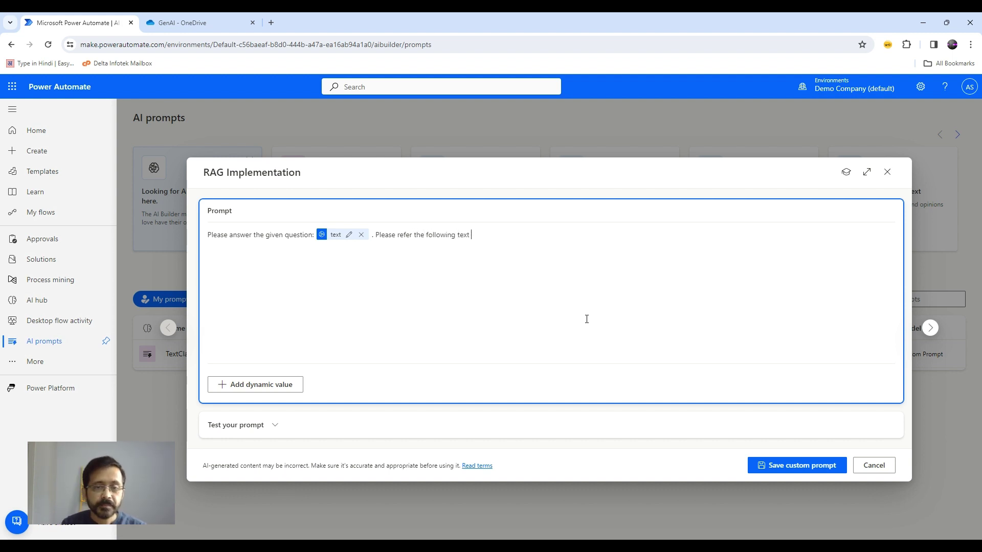
text( for the context)
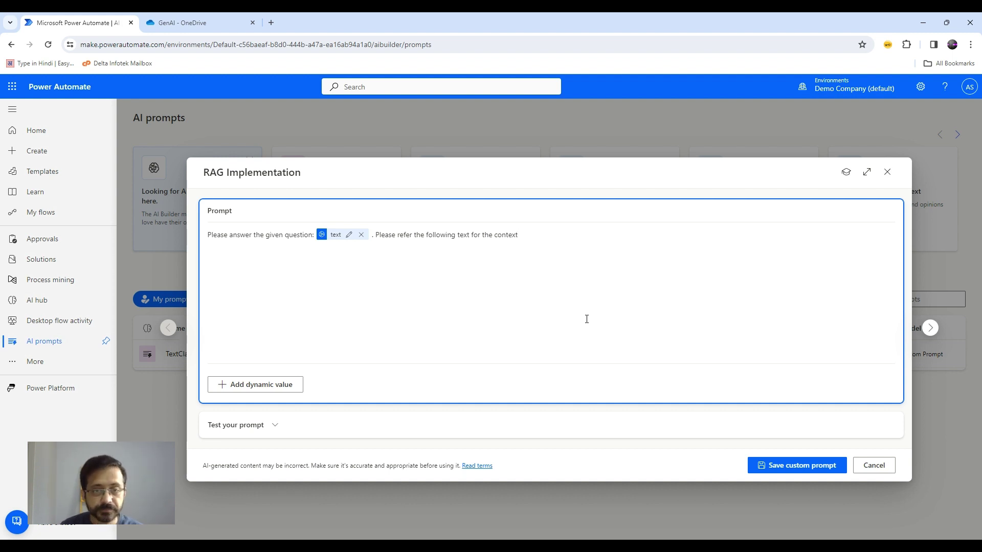
text(:)
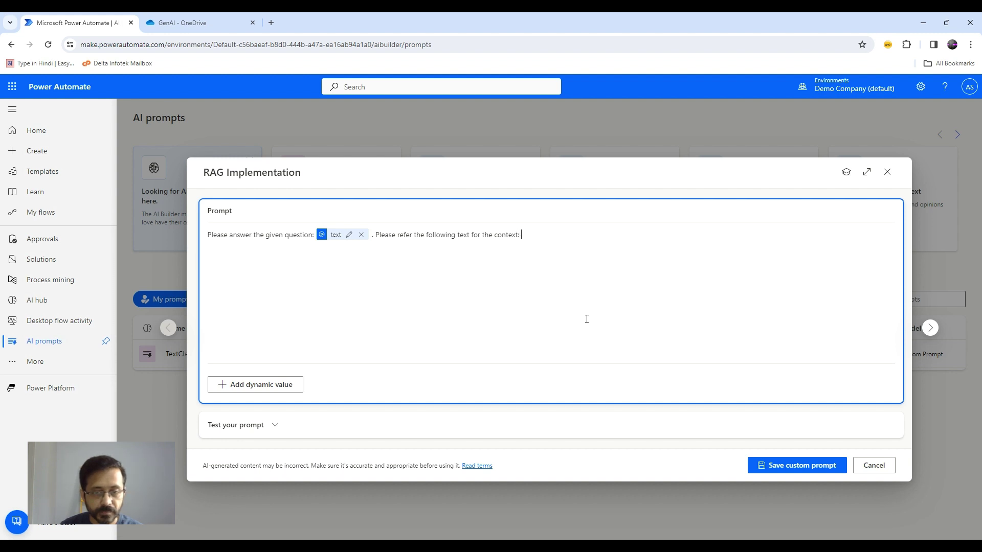
click(247, 387)
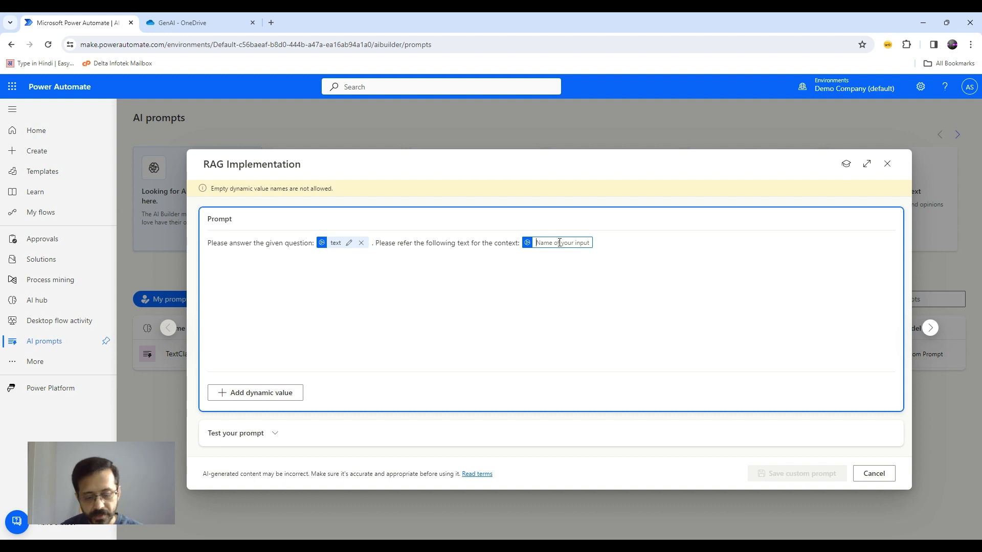
text(FileCo)
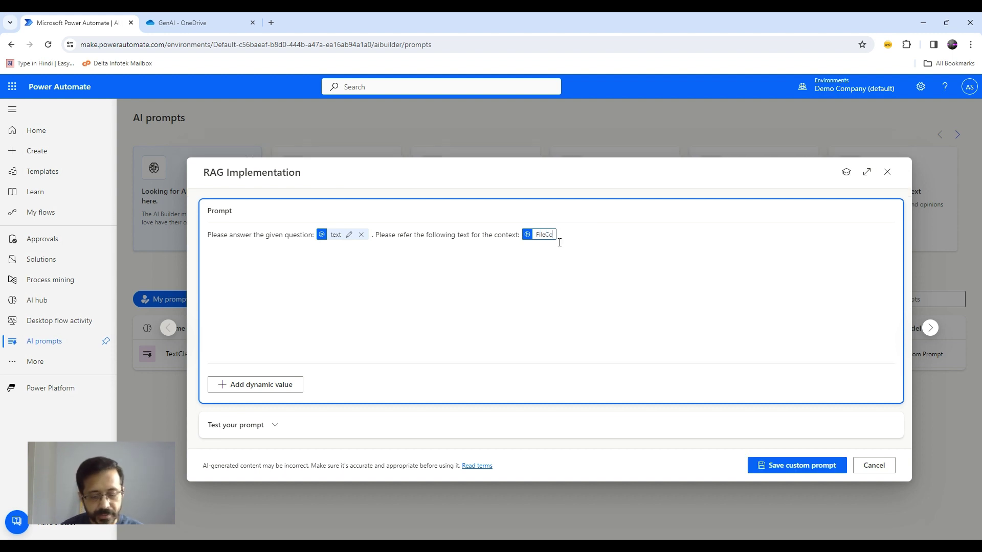
text(ntent)
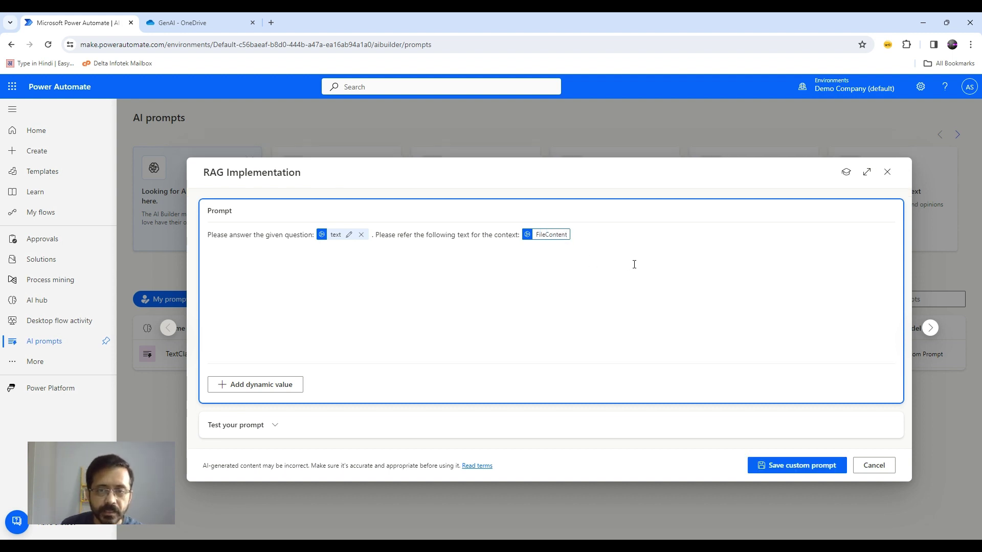
click(791, 469)
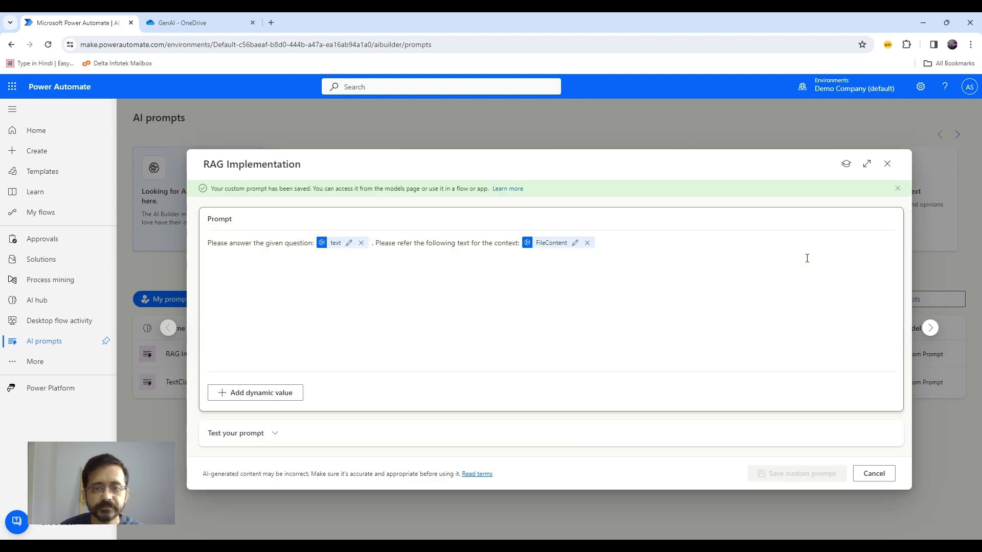
Create an instant cloud flow named 'QandA Flow' with a manual trigger.
click(888, 165)
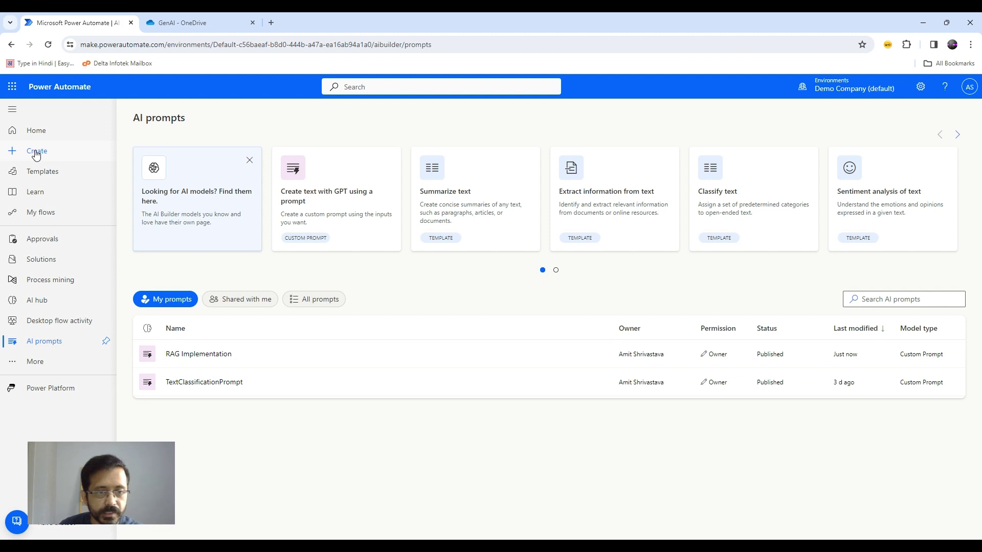
click(35, 152)
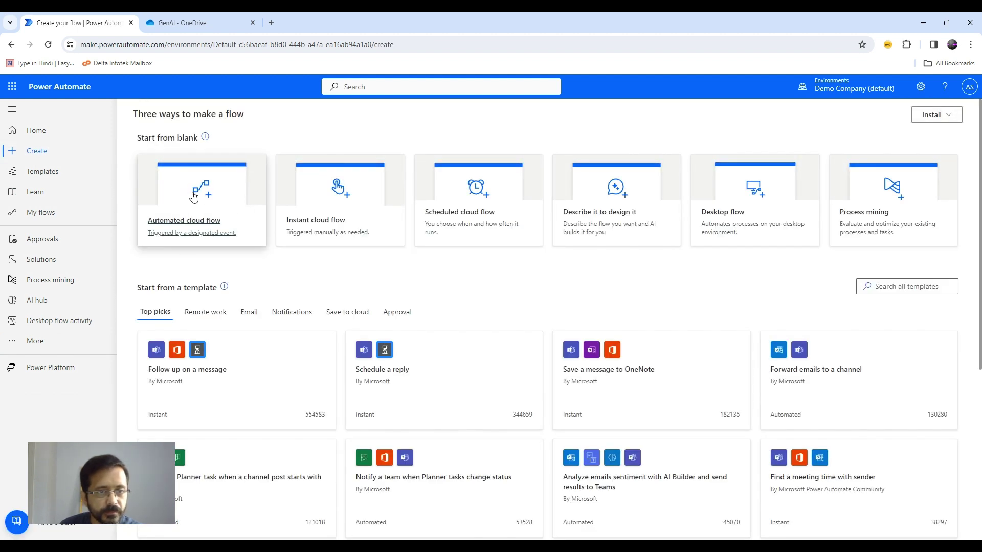
click(338, 192)
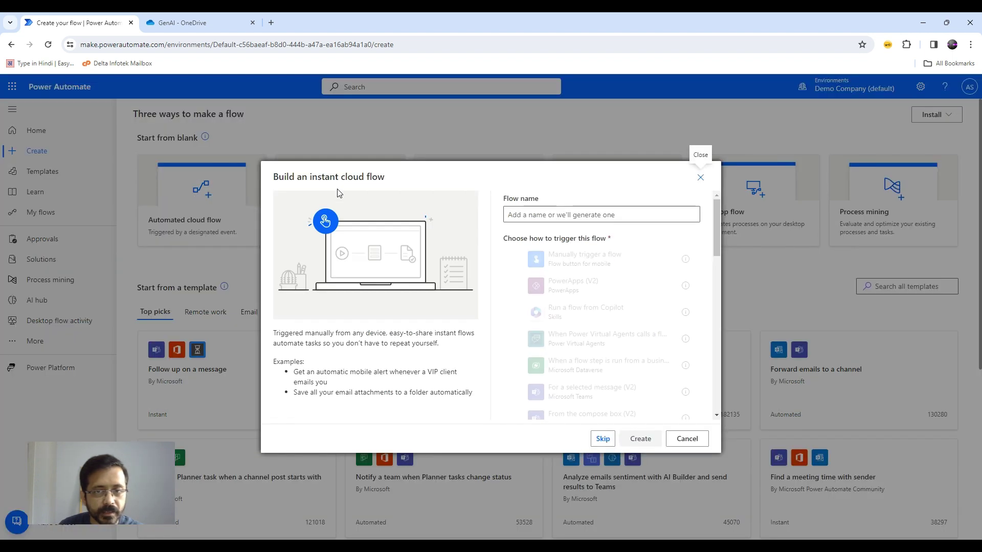
click(614, 256)
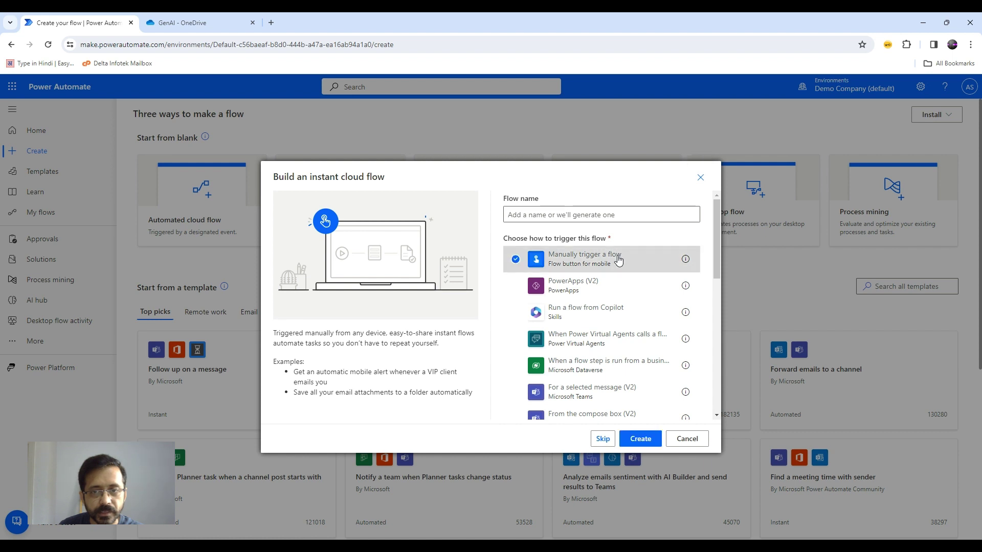
click(611, 213)
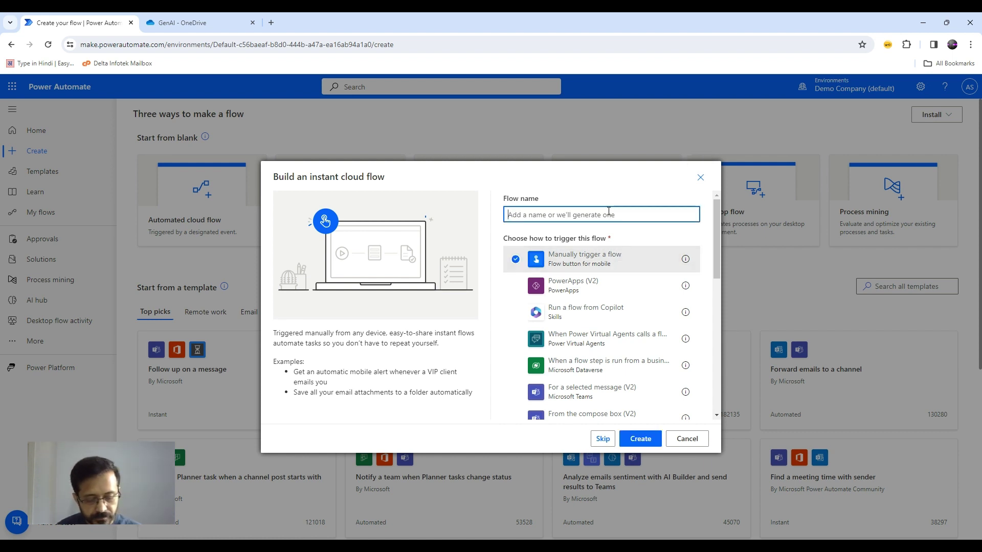
text(Qand)
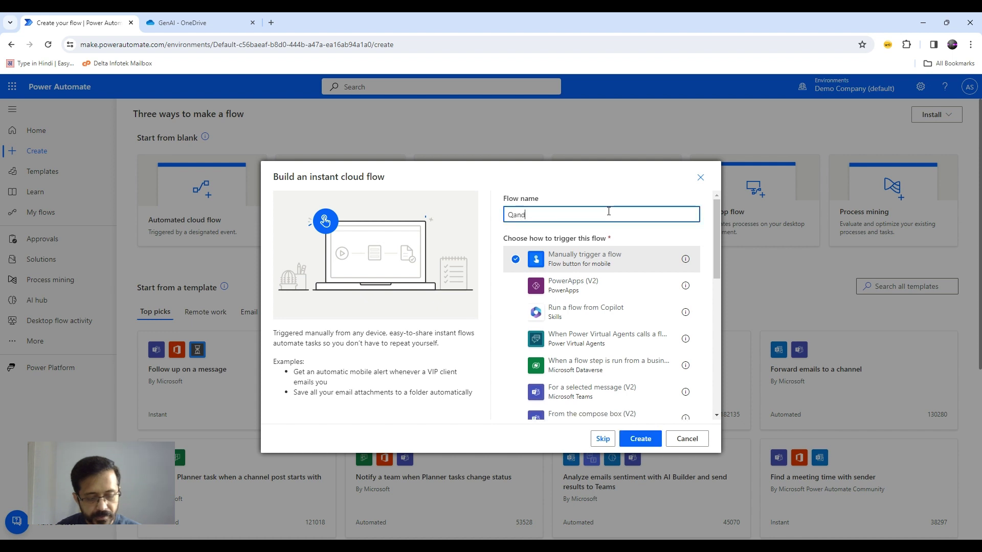
text(A)
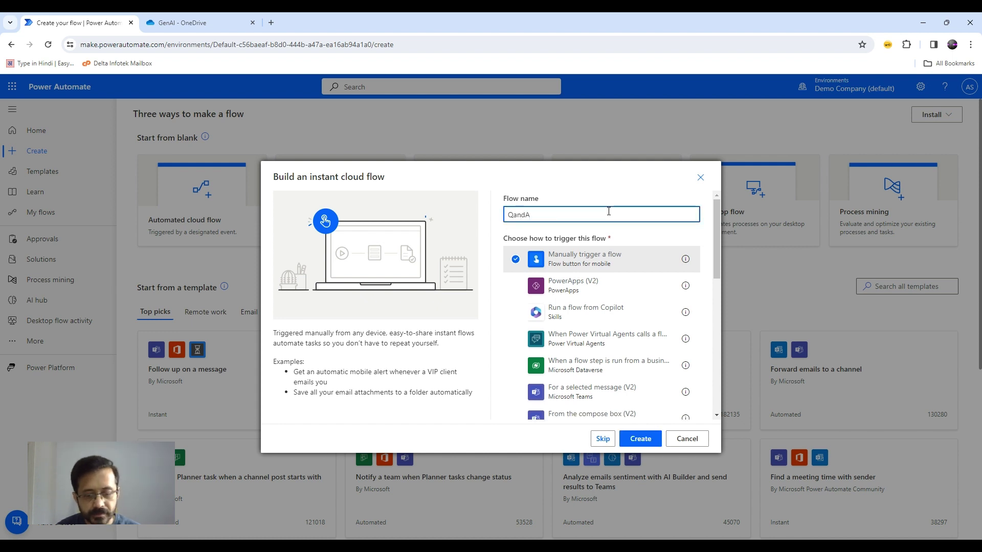
text( Flow)
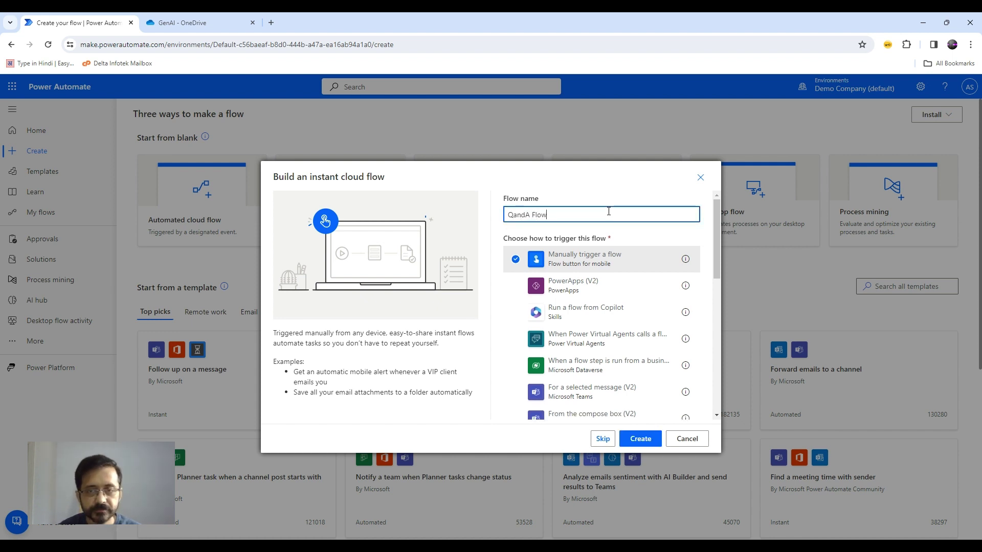
click(641, 439)
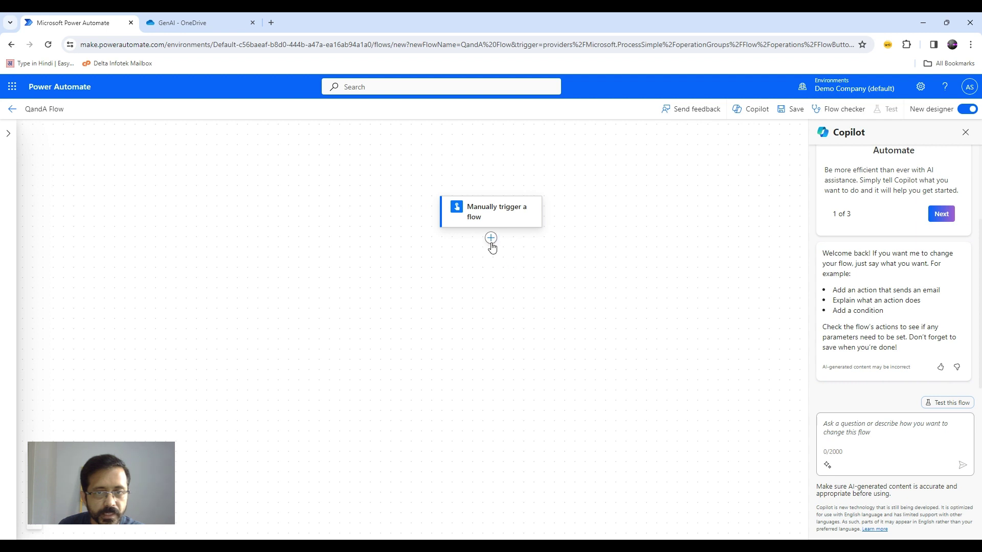
Add a text input named 'Query' to the Manually trigger a flow card.
click(491, 238)
click(532, 242)
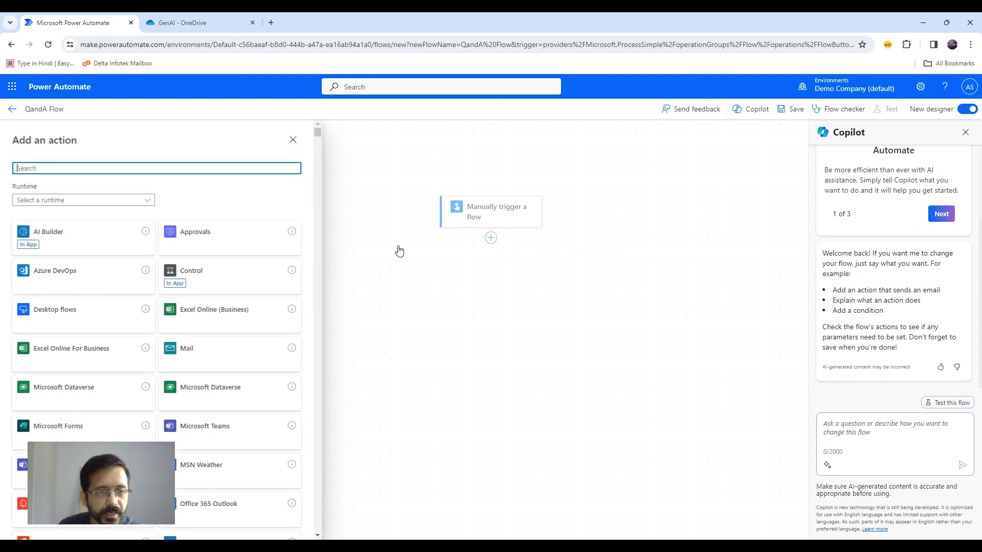
click(619, 301)
click(495, 215)
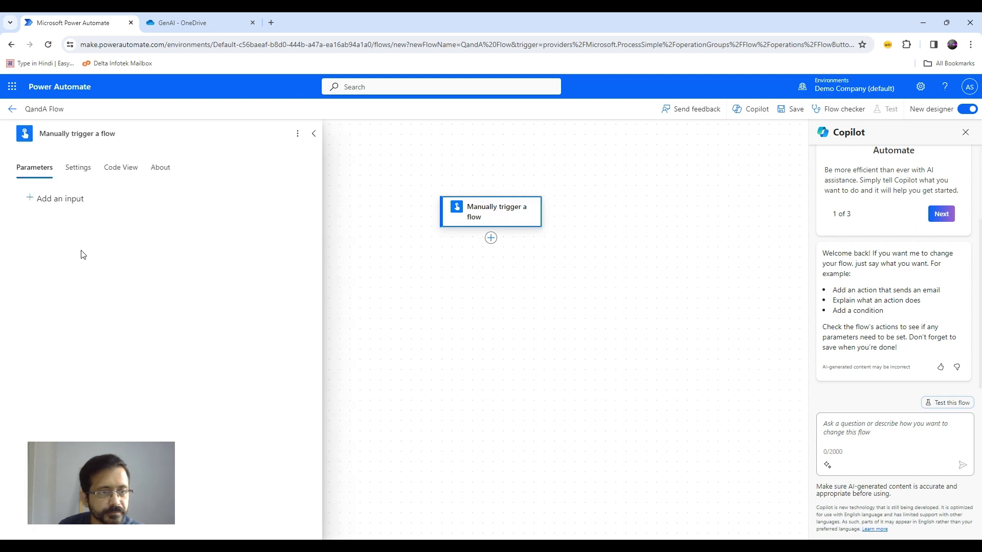
click(34, 204)
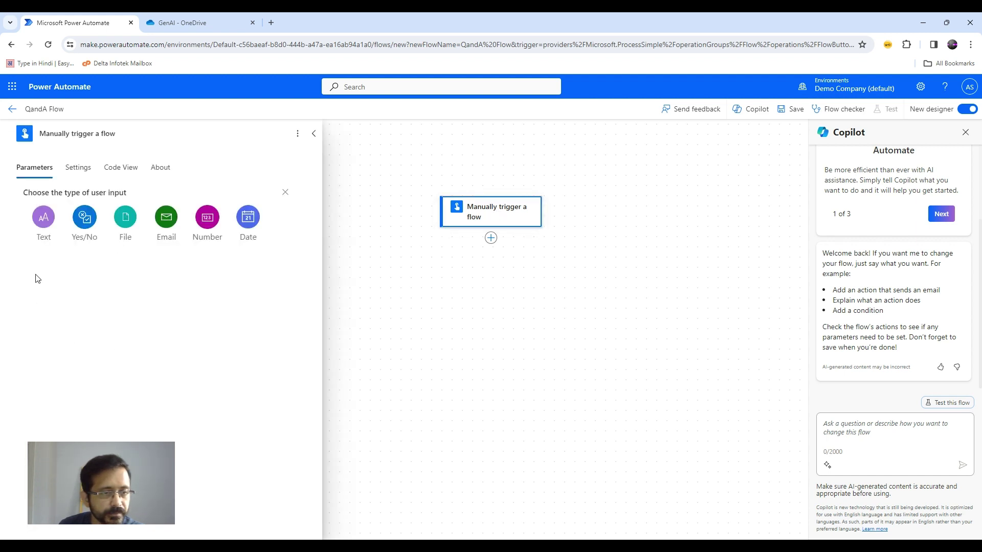
click(44, 217)
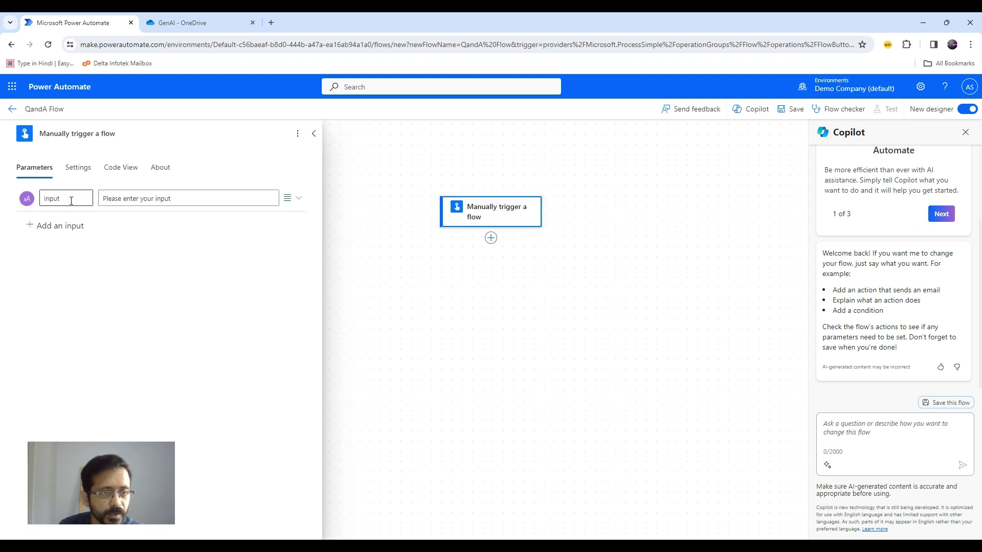
drag(65, 198, 38, 198)
text(Query)
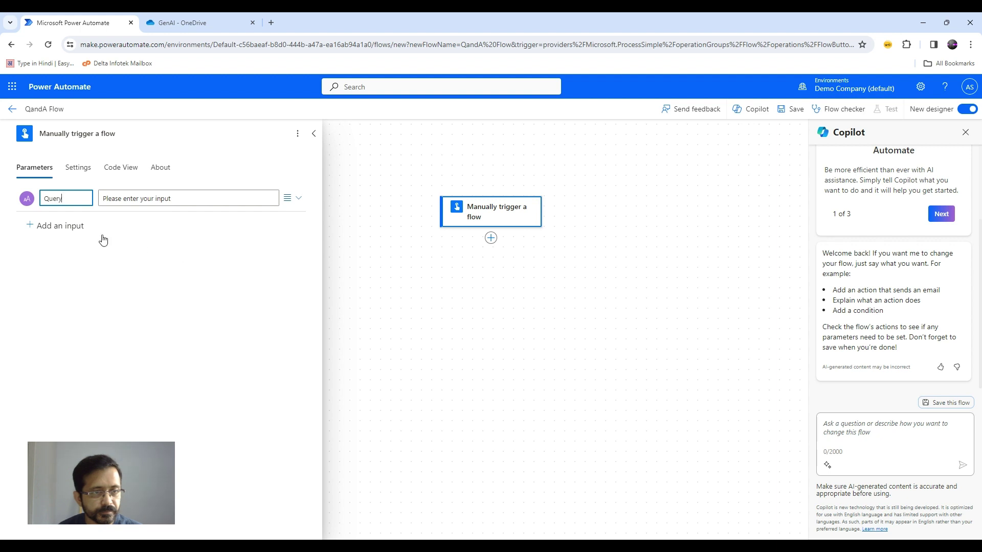
click(424, 285)
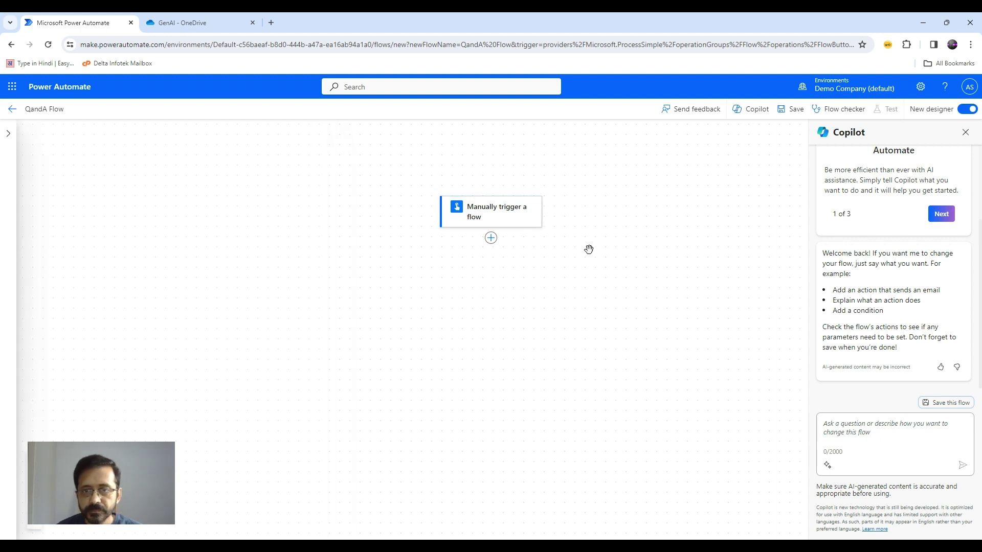
Add the OneDrive Get file content action after the manual trigger.
click(491, 240)
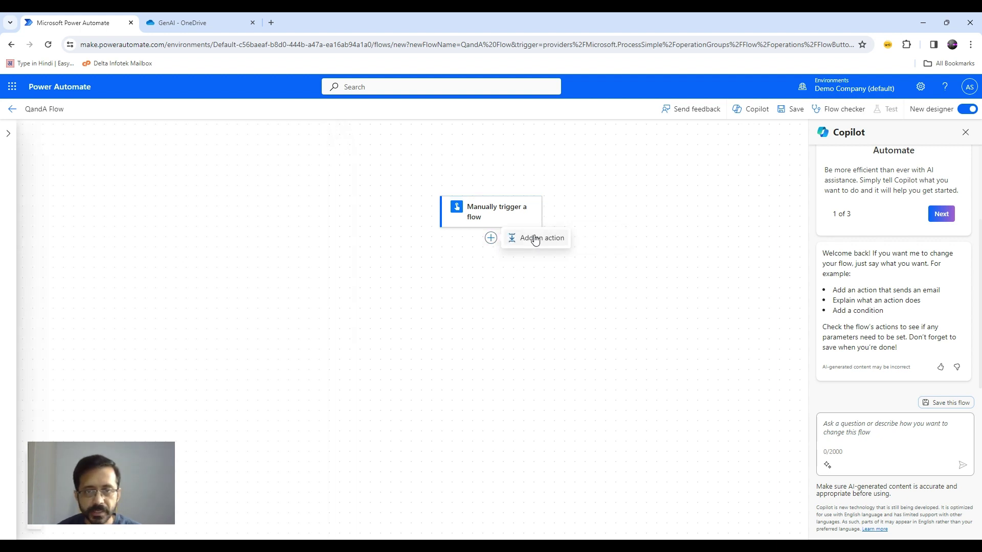
click(532, 238)
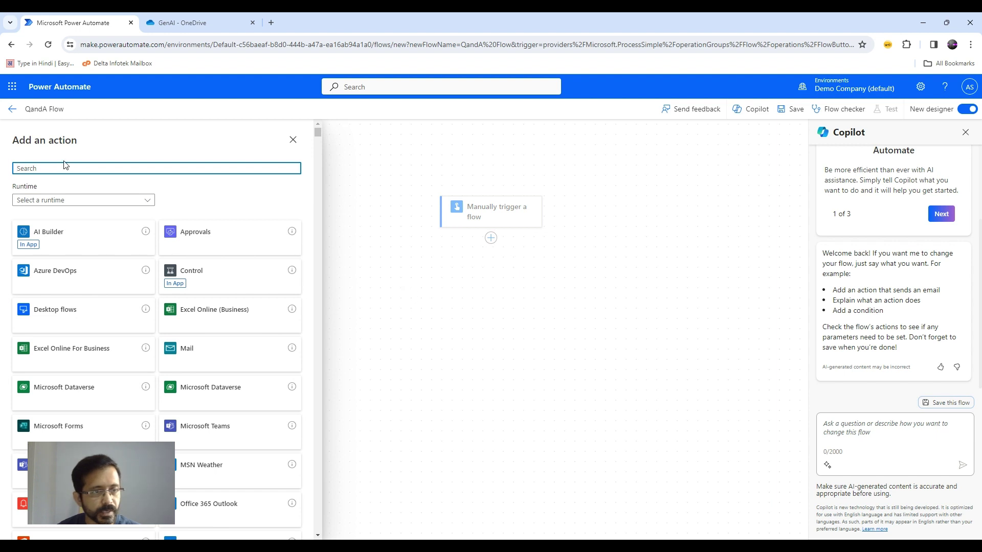
text(onedrive)
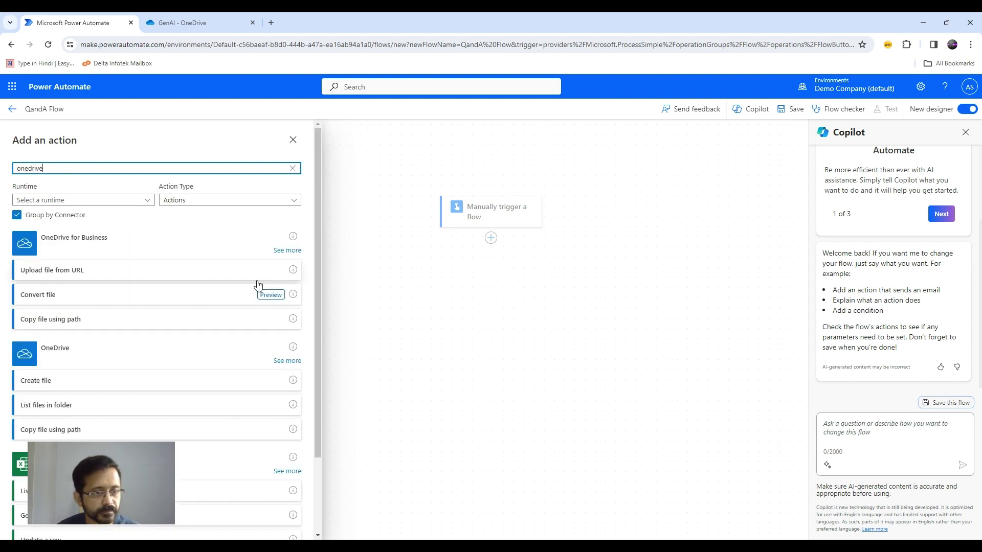
scroll(164, 368, down, 1)
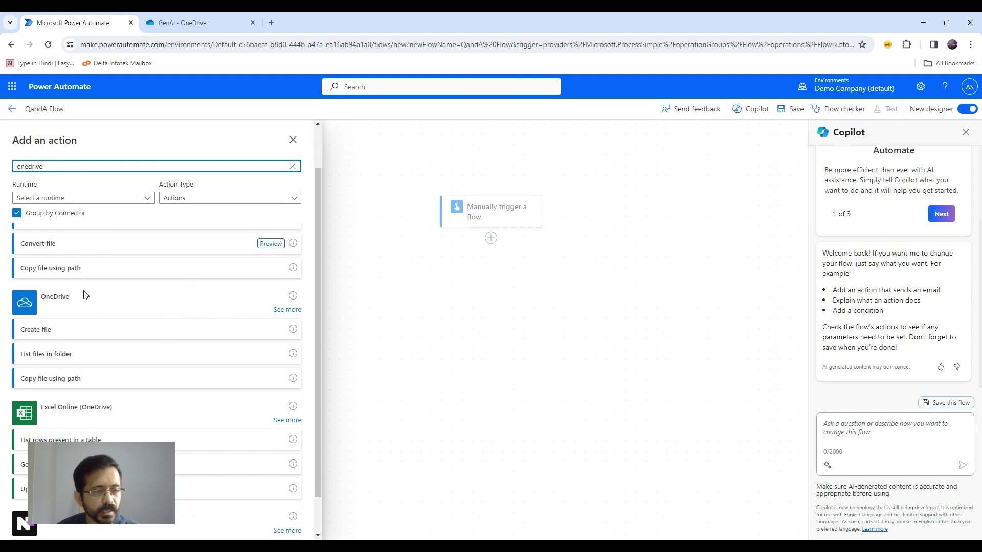
scroll(62, 314, up, 1)
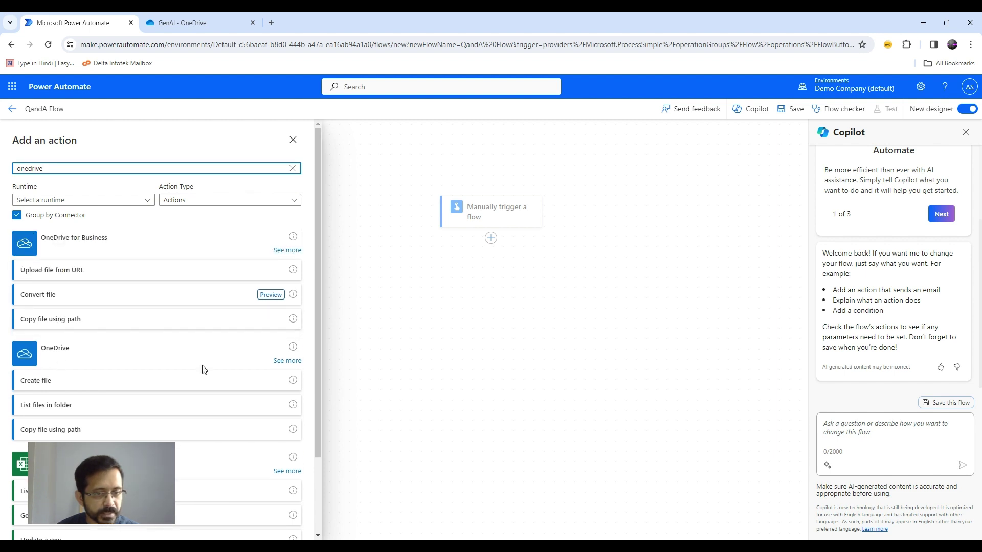
click(287, 361)
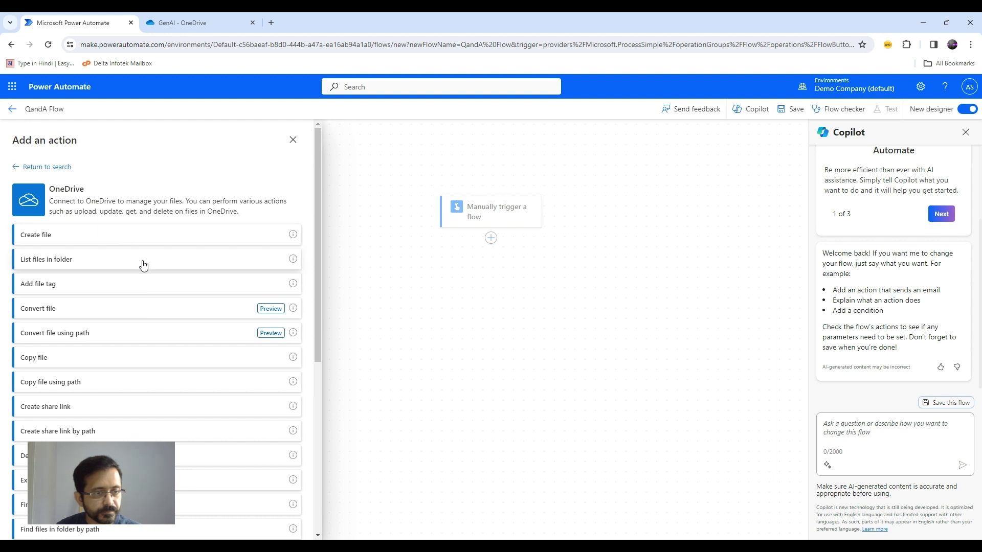
scroll(143, 265, down, 2)
scroll(153, 271, down, 1)
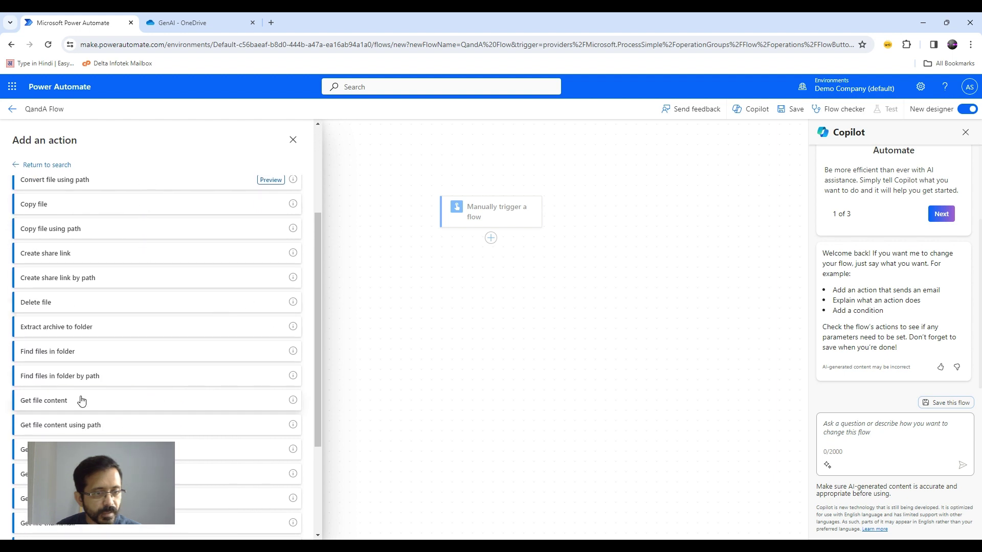
click(36, 402)
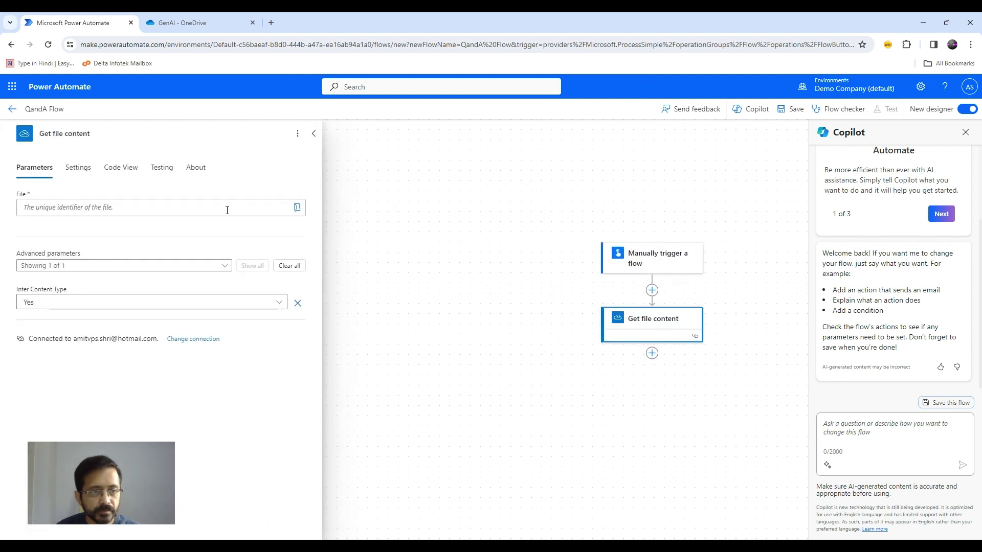
Set Get file content to read /GenAI/Essay.txt from OneDrive.
click(297, 207)
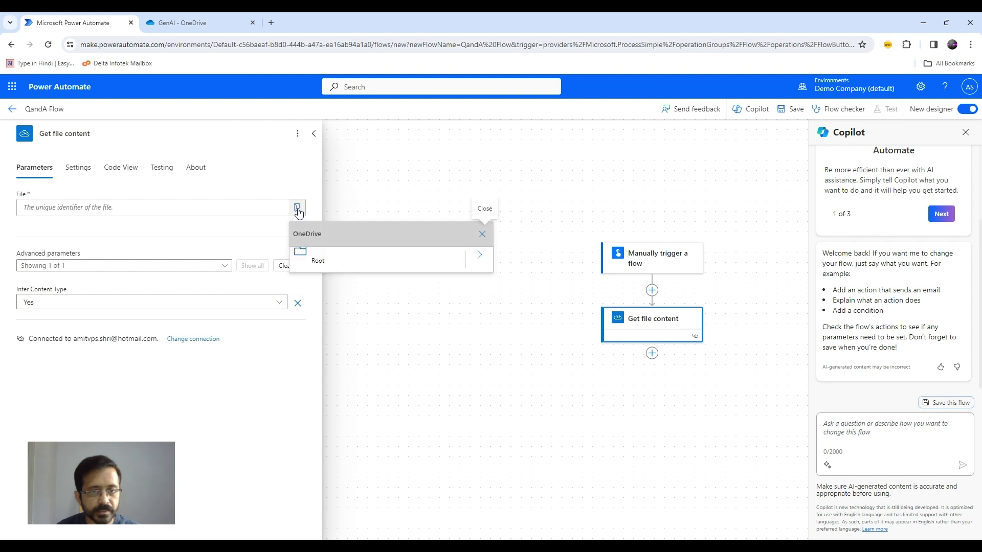
click(481, 257)
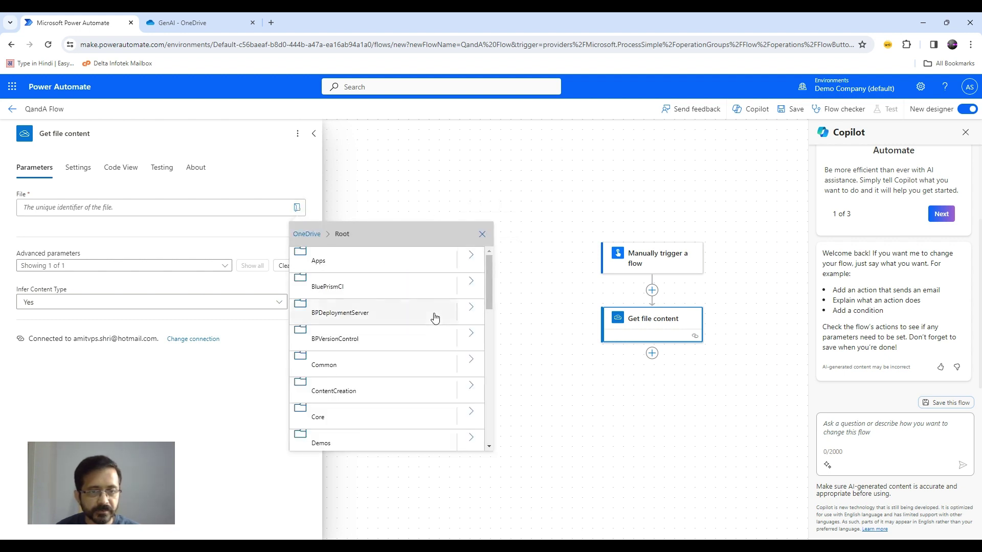
scroll(433, 322, down, 5)
scroll(424, 336, down, 3)
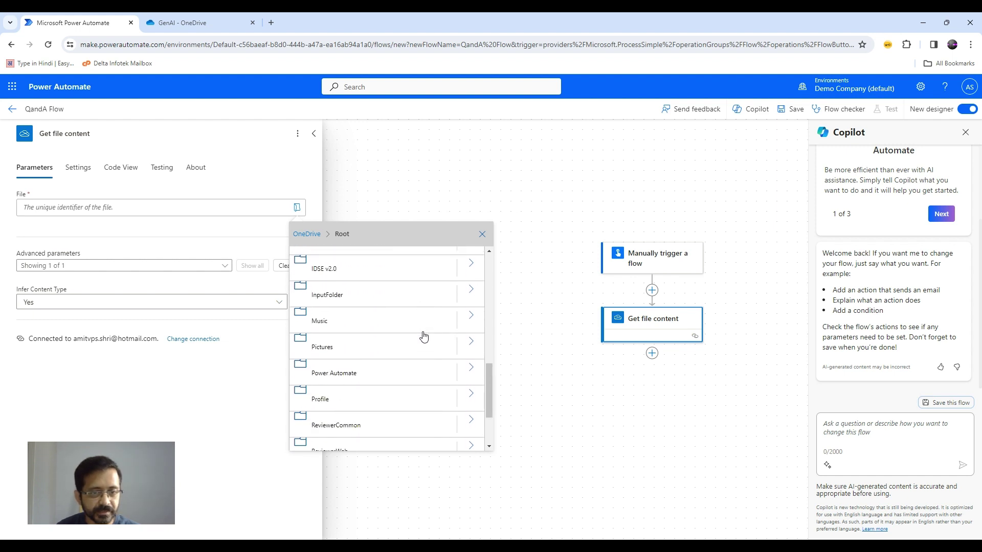
scroll(424, 336, up, 2)
click(471, 318)
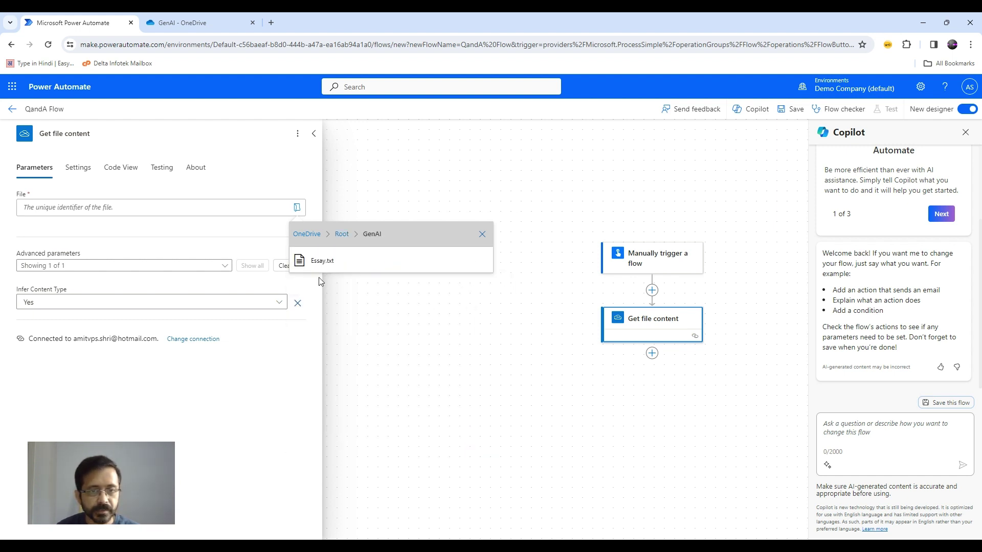
click(314, 264)
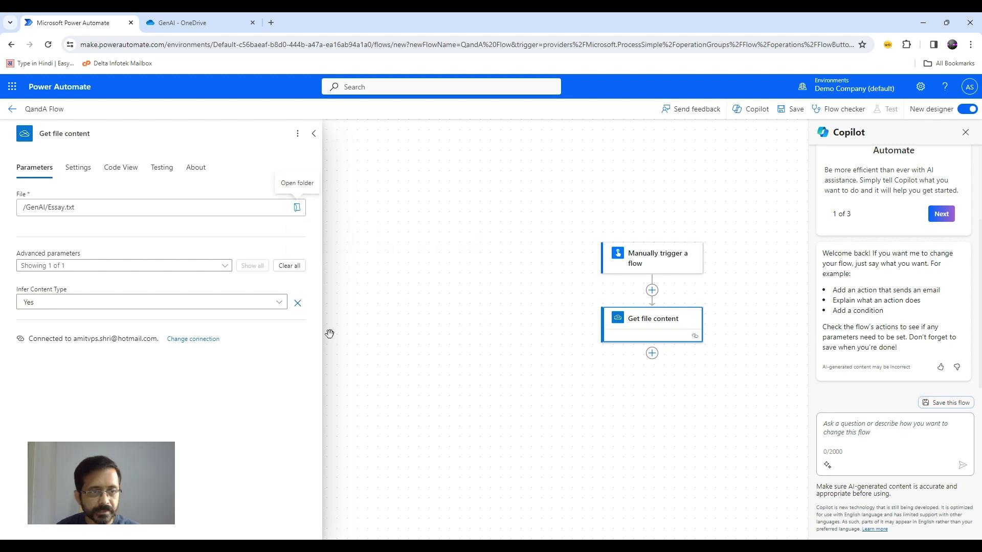
click(448, 319)
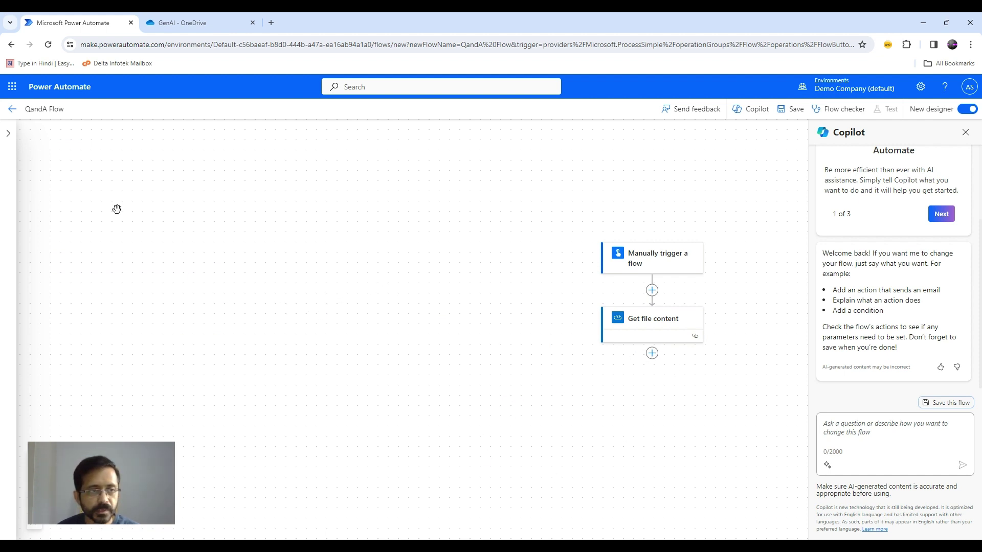
Add an AI Builder Create text with GPT using a prompt step running the RAG Implementation prompt.
click(652, 353)
click(693, 355)
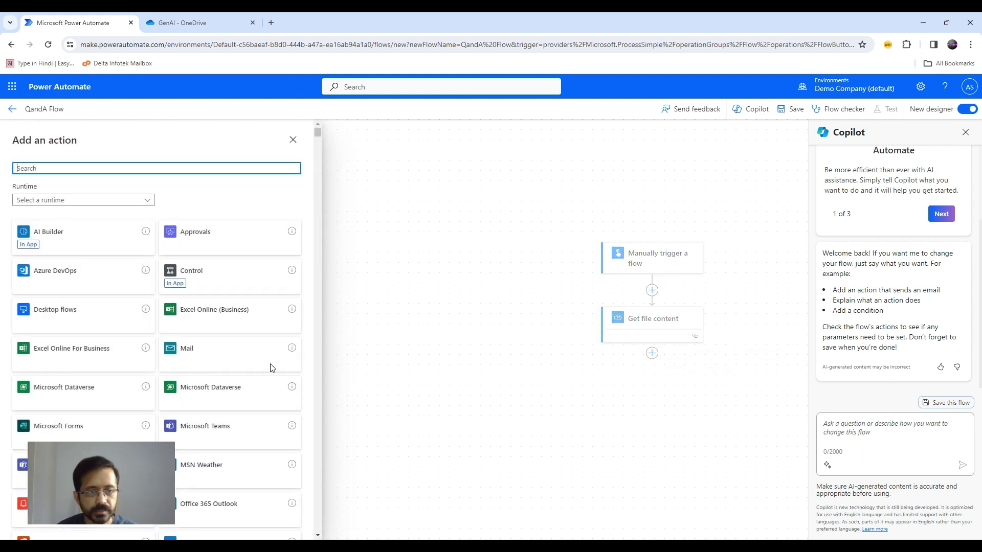
click(43, 238)
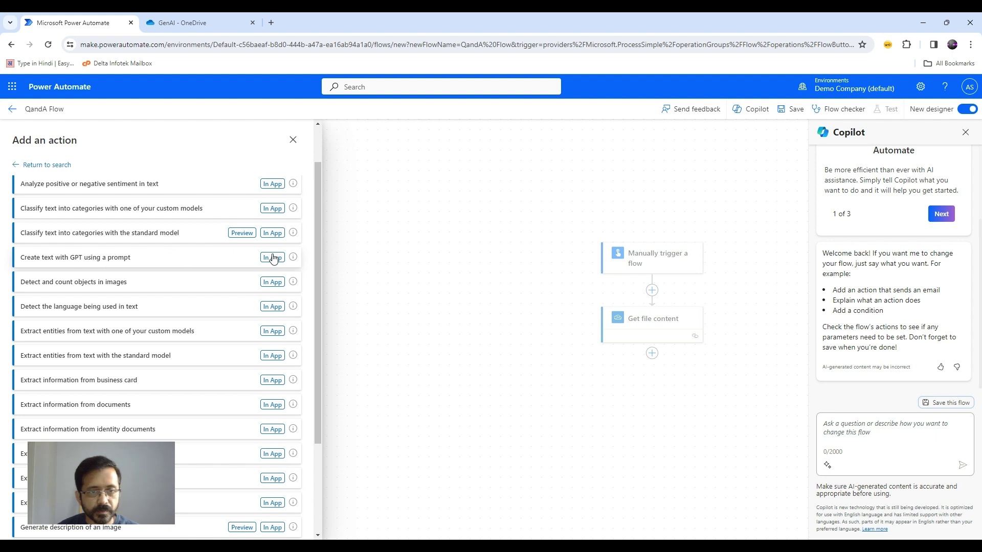
click(175, 261)
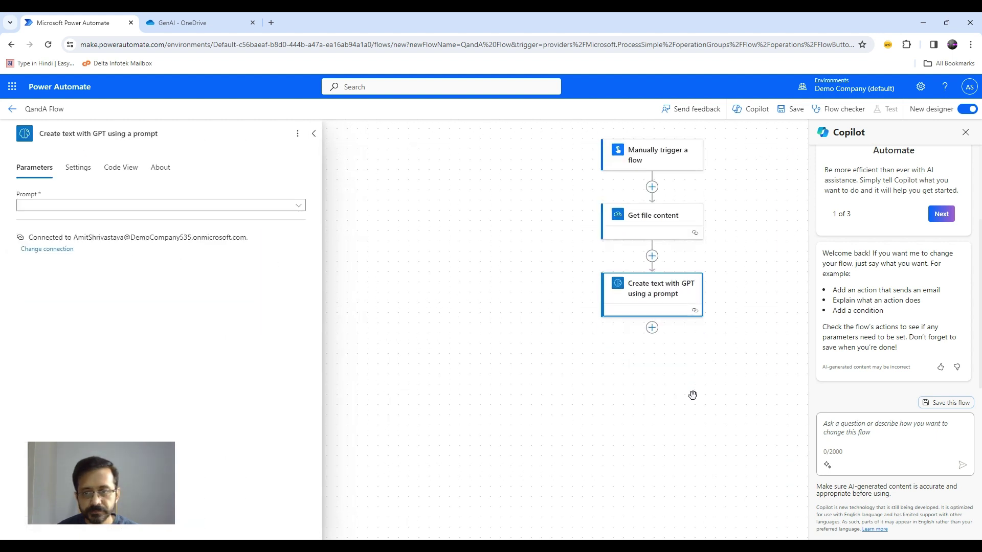
click(289, 206)
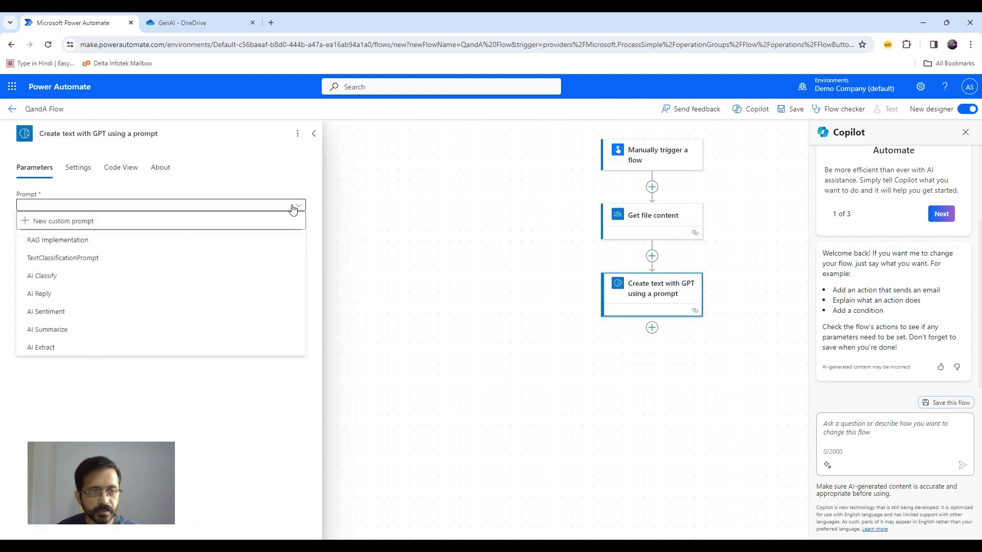
click(103, 246)
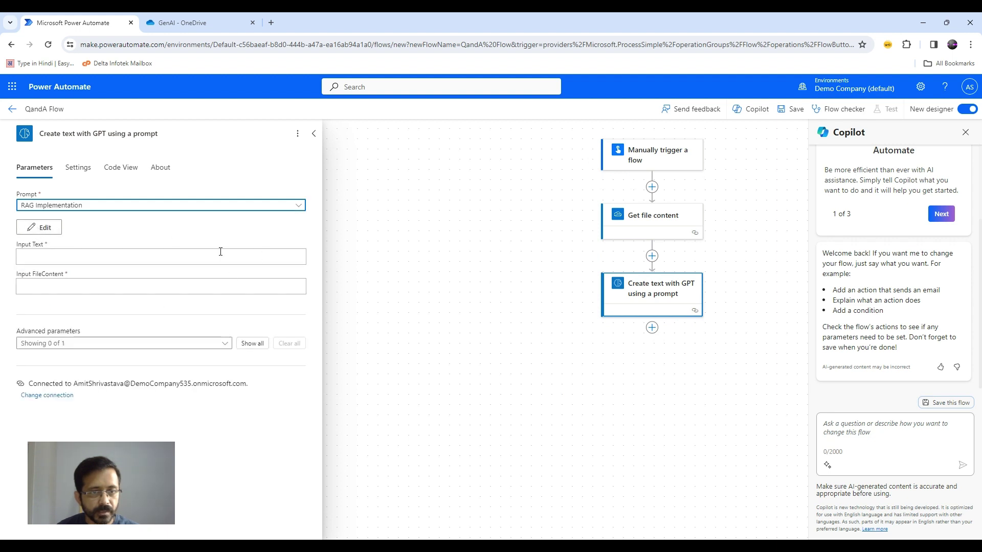
Map the trigger's Query to Input Text and the essay's File content to Input FileContent.
click(220, 257)
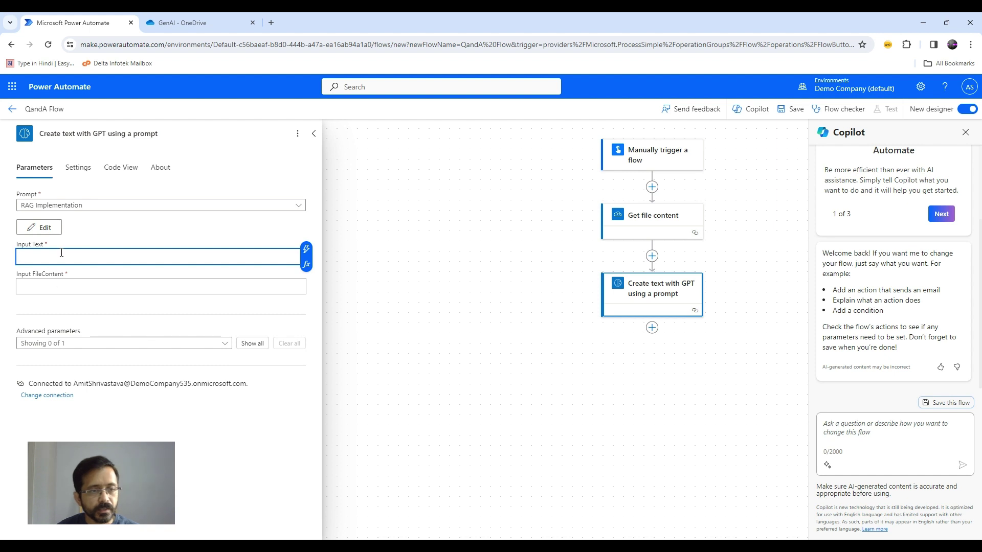
click(307, 250)
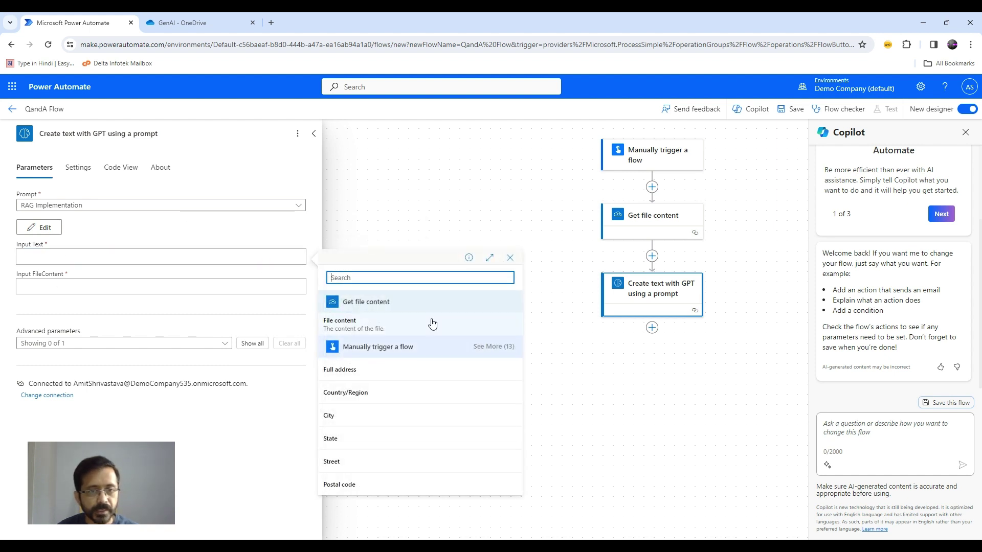
click(494, 348)
scroll(478, 385, down, 3)
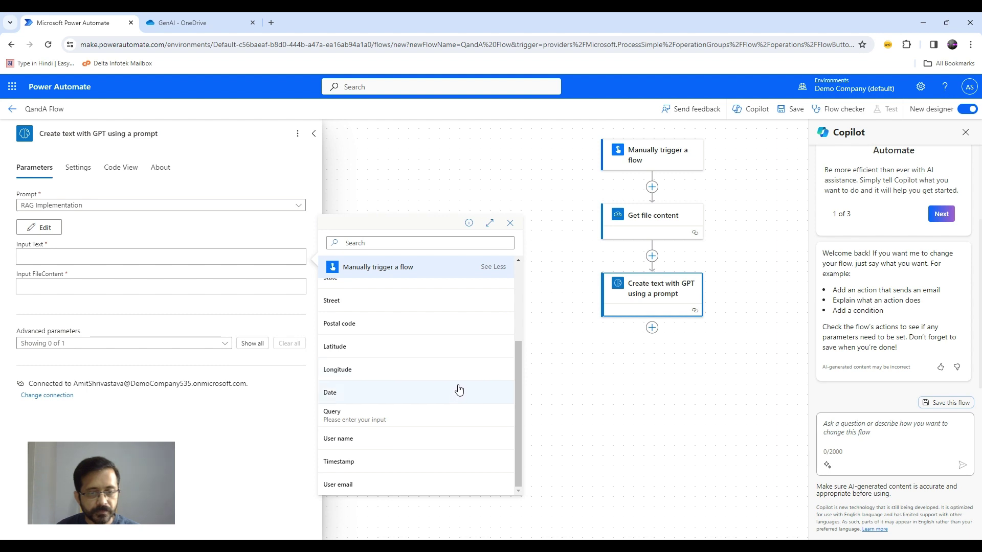
scroll(456, 391, up, 4)
scroll(456, 391, down, 4)
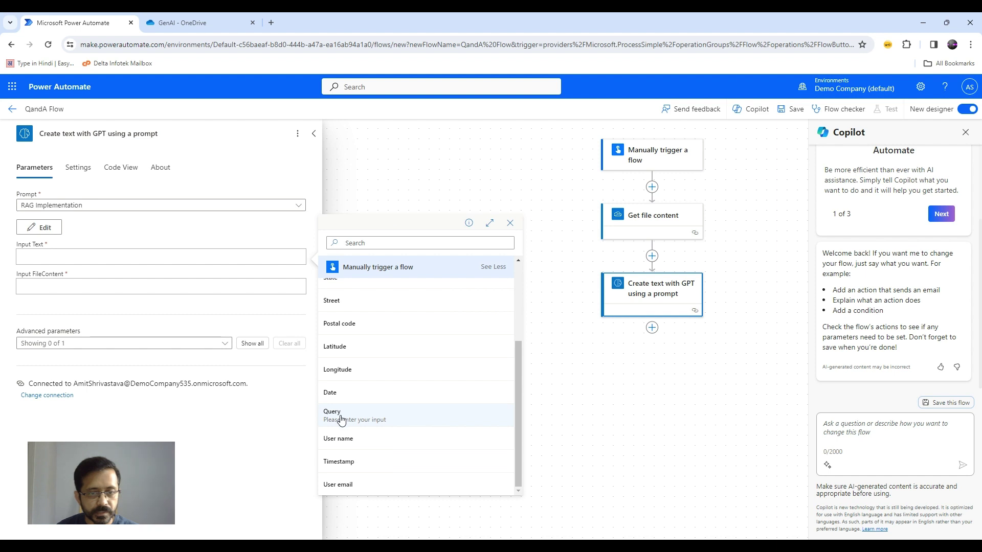
click(342, 419)
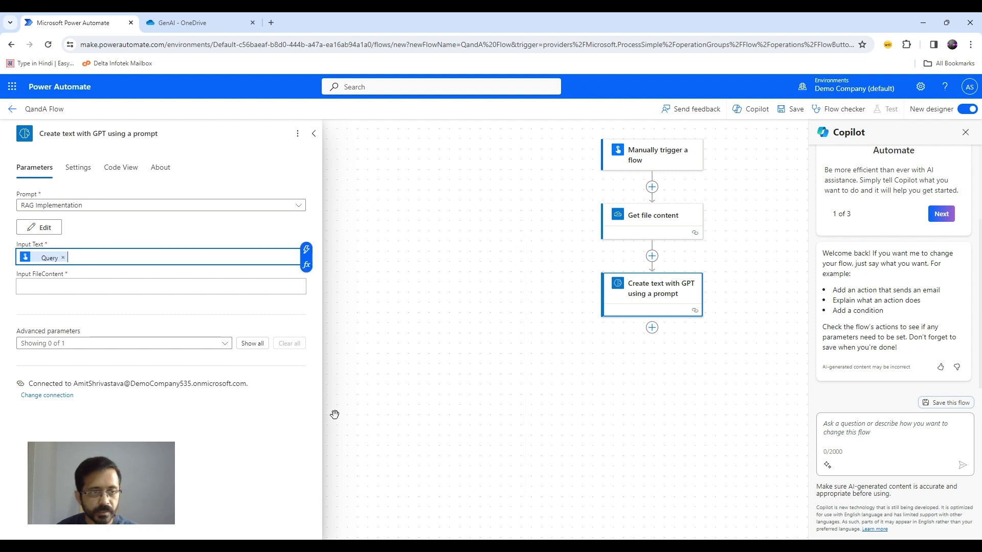
click(101, 284)
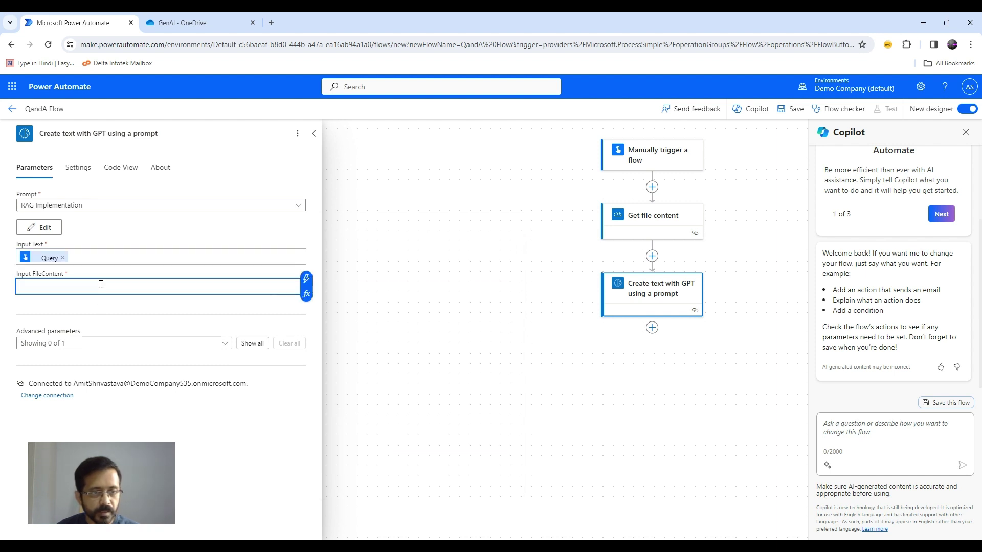
click(306, 282)
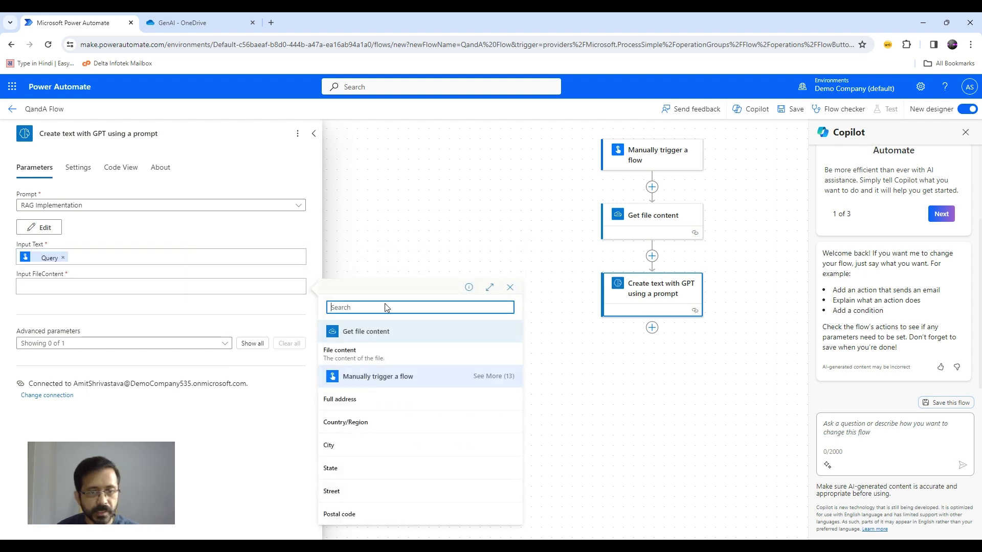
click(349, 354)
click(493, 333)
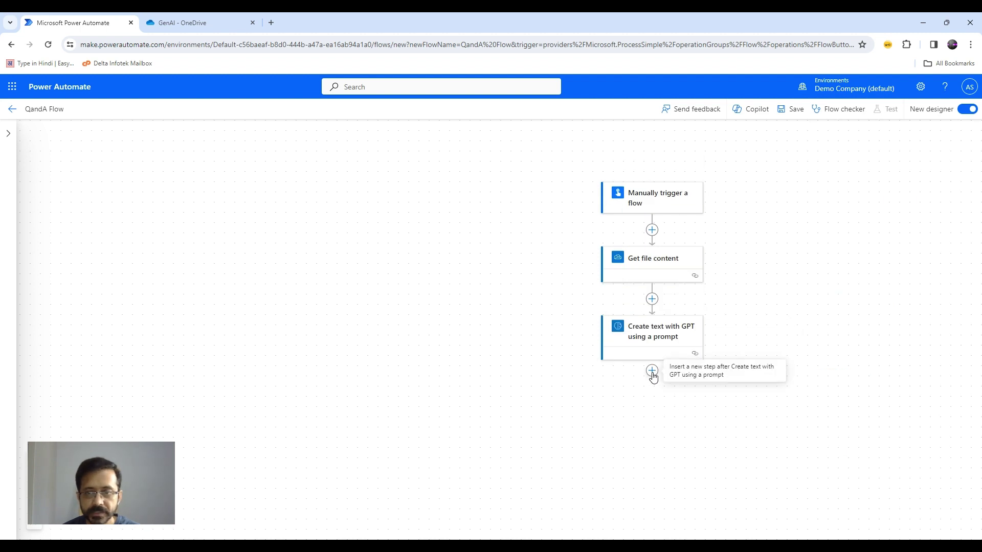
Add Outlook.com's Send an email (V2) action below the GPT step.
click(652, 371)
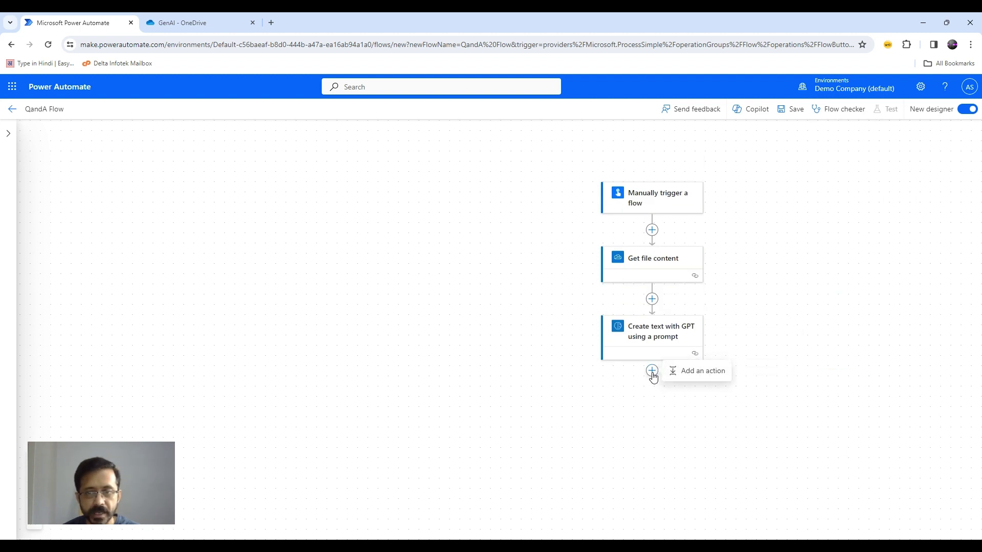
click(698, 372)
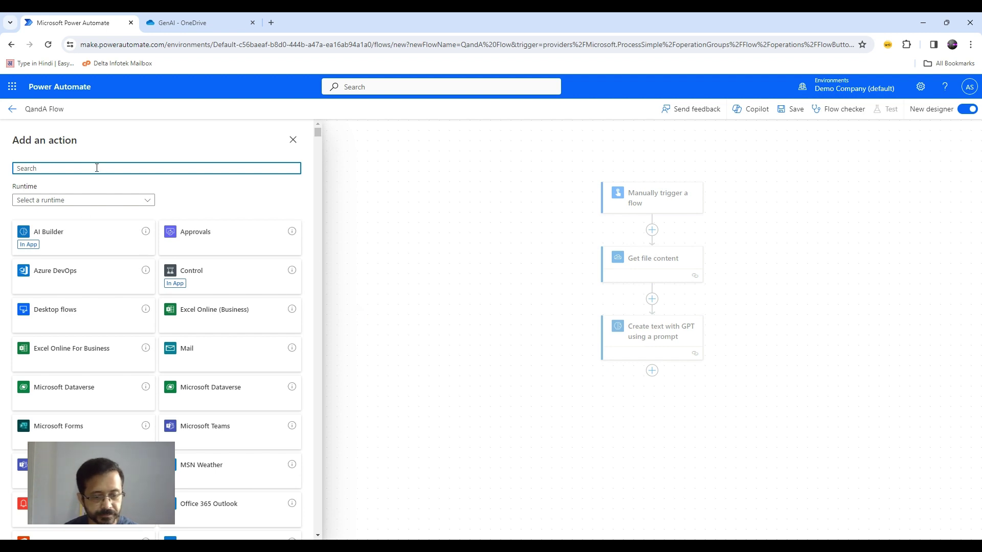
text(c)
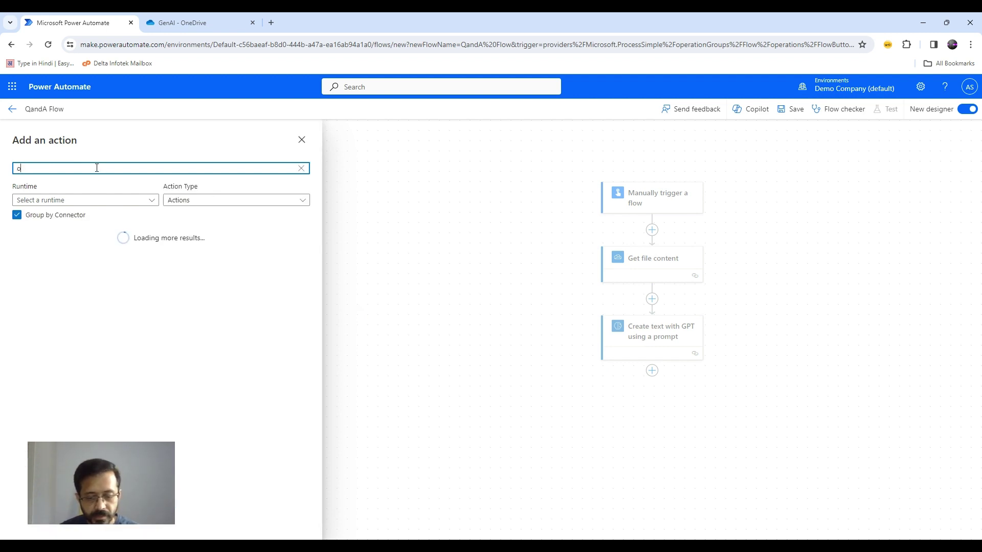
text(utlook)
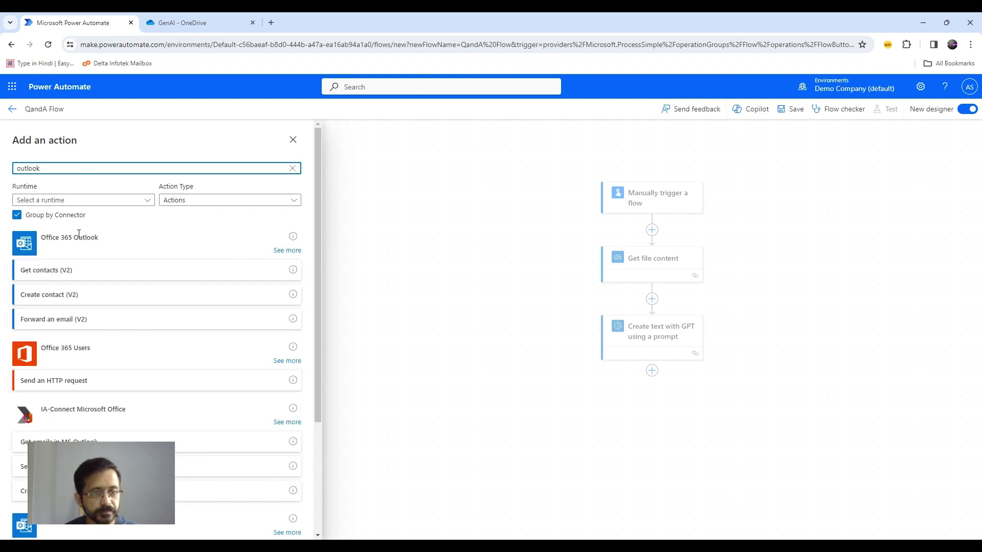
scroll(144, 428, down, 3)
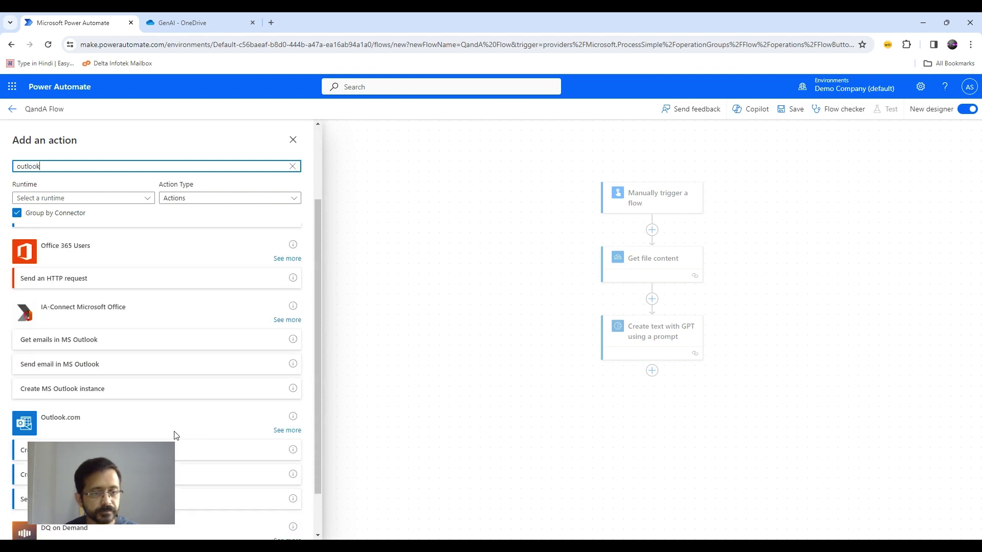
click(286, 379)
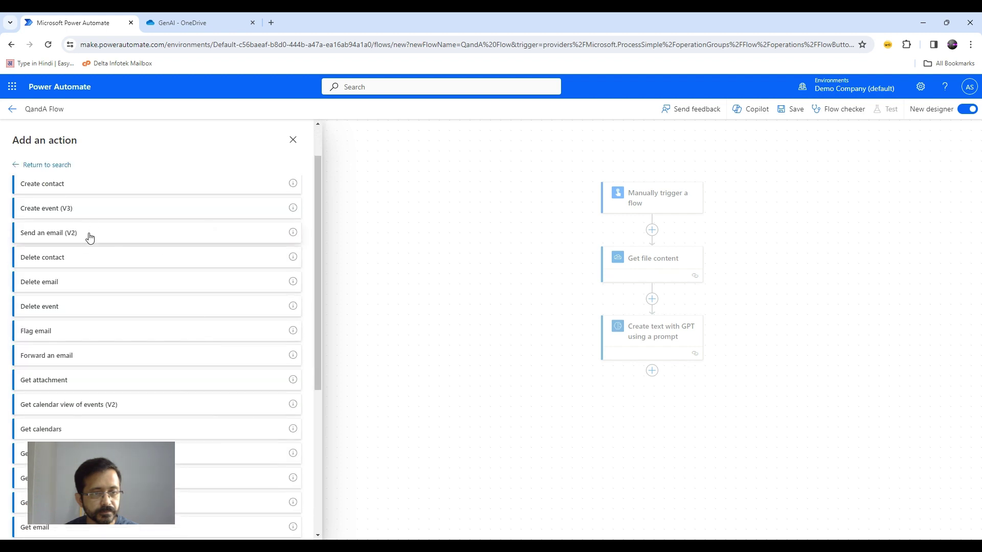
click(74, 239)
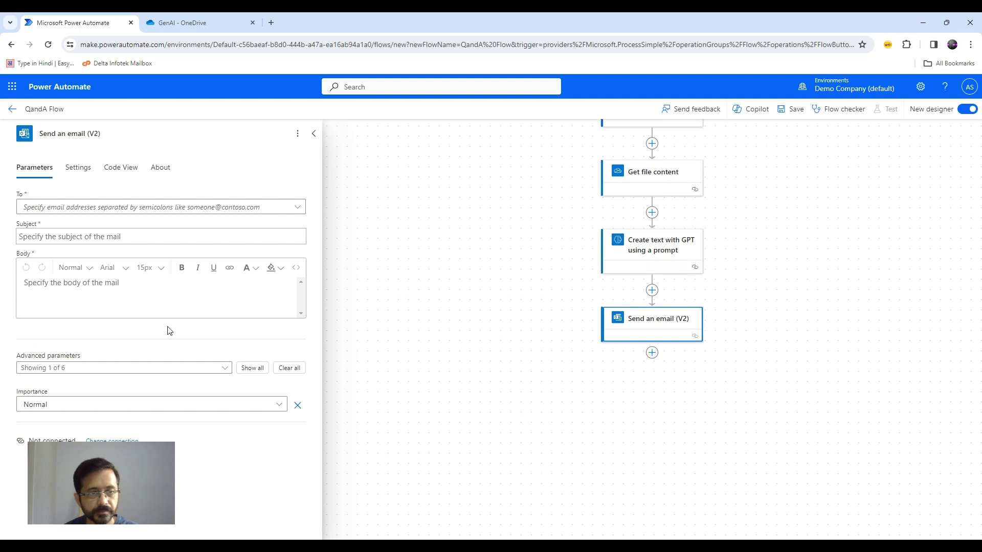
Address the email to the recipient, subject 'RAG Flow Output', with the GPT Text in the body.
click(194, 211)
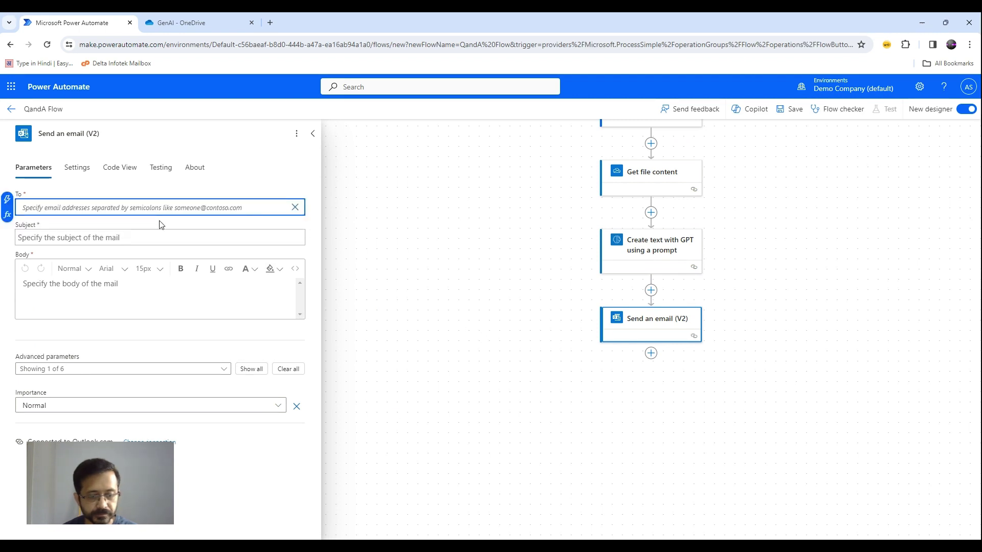
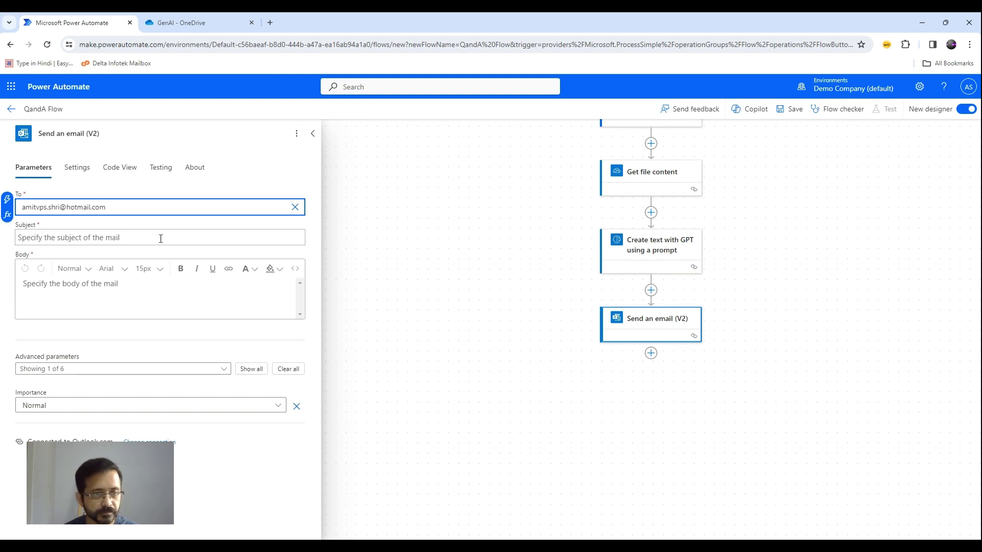
click(161, 238)
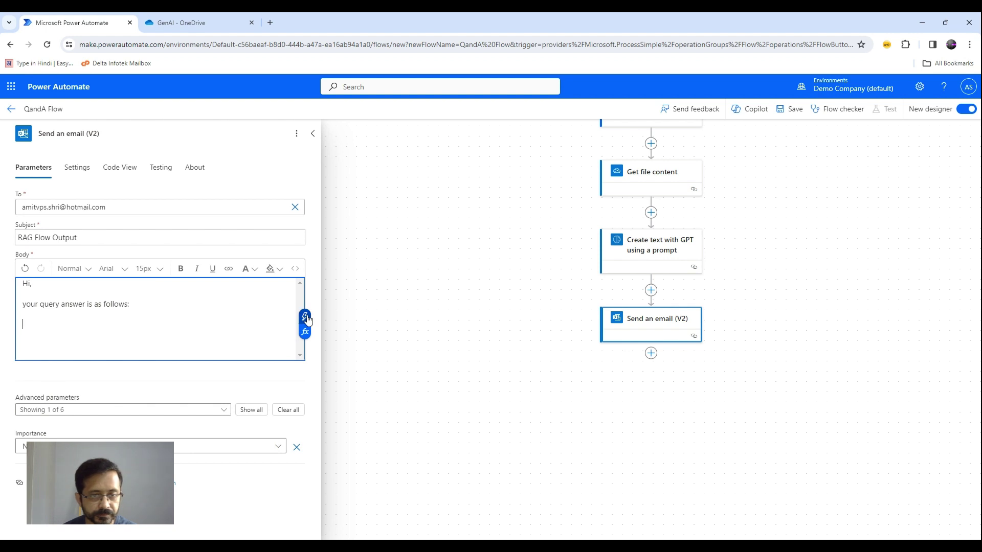
click(305, 317)
click(396, 330)
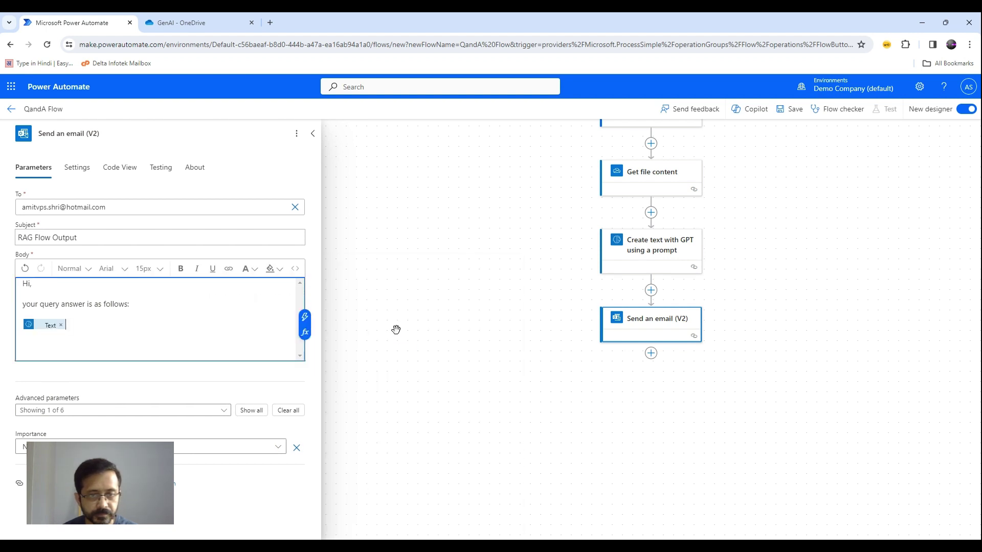
key(Return)
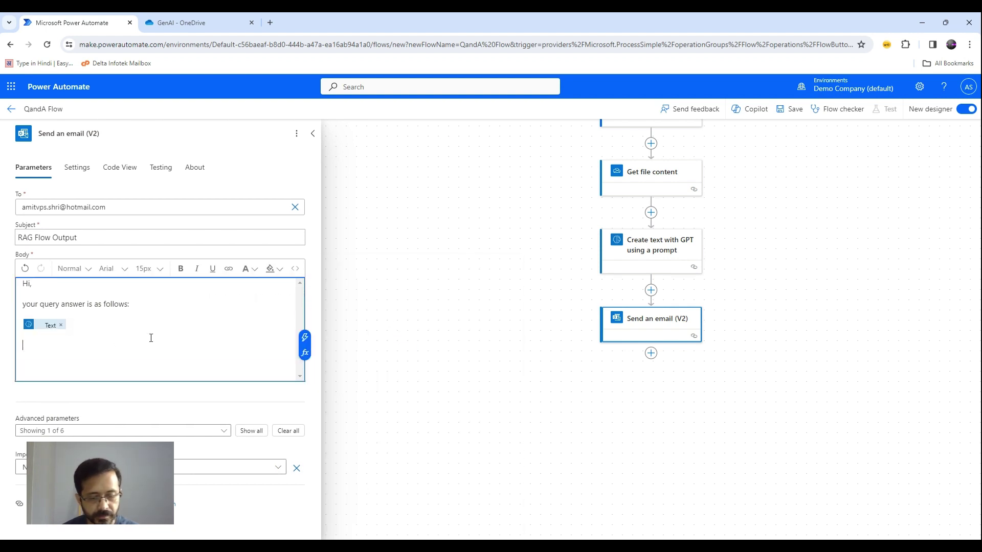
key(Return)
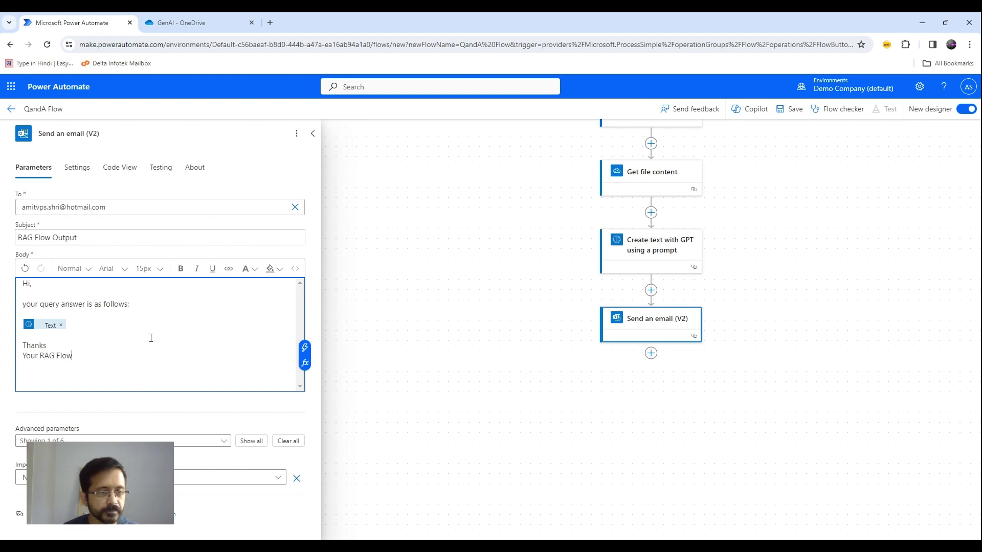
Save the QandA Flow and bring up its Test panel.
click(471, 337)
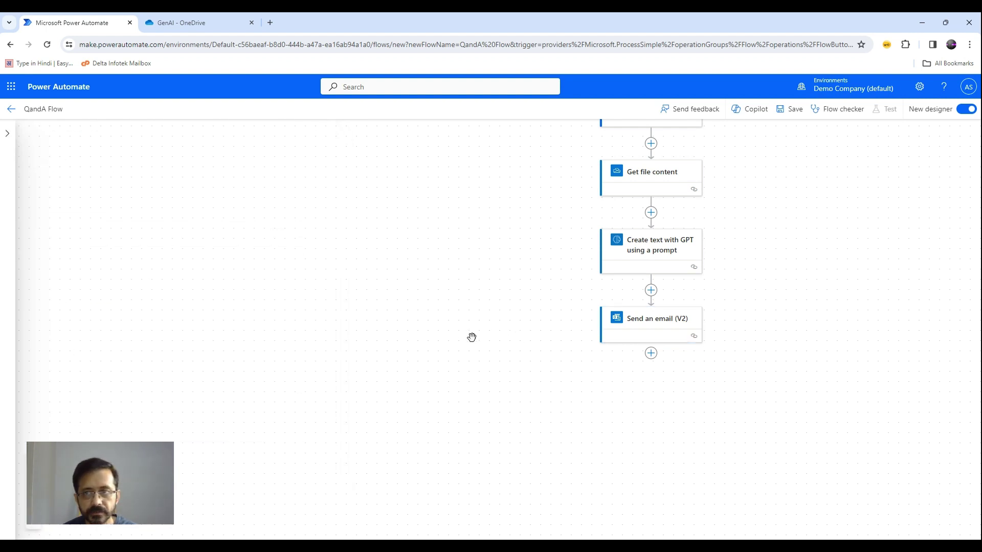
click(797, 111)
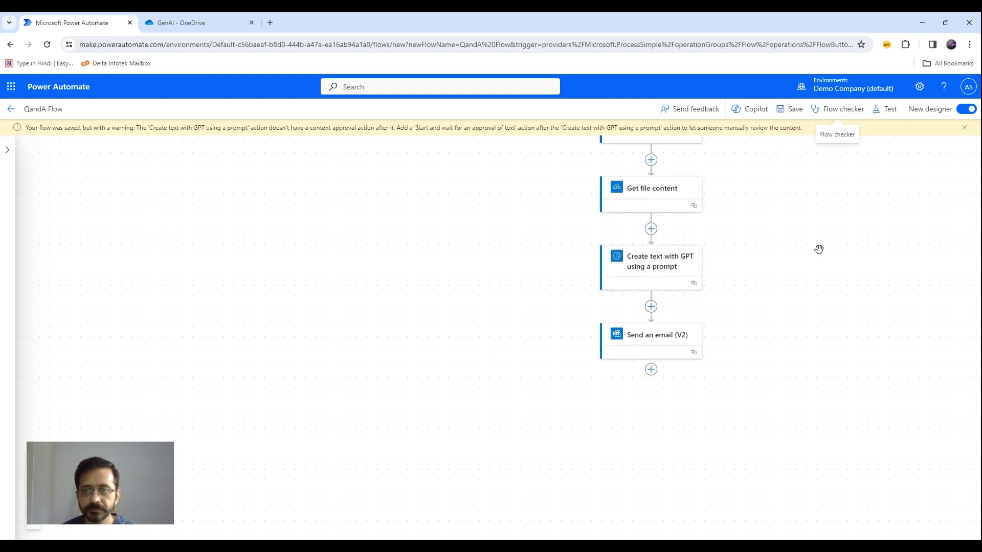
scroll(819, 249, up, 1)
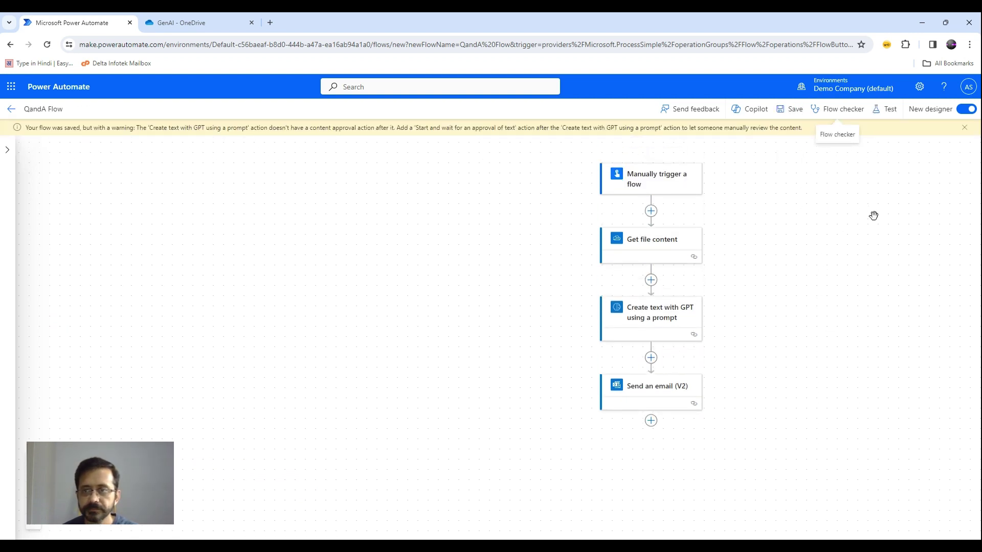
click(891, 110)
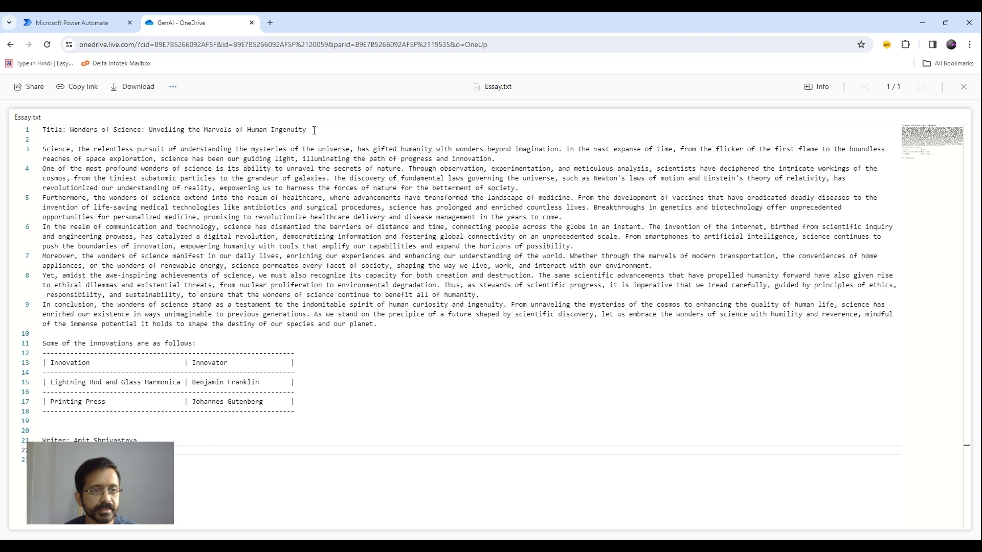
drag(314, 130, 42, 137)
click(353, 132)
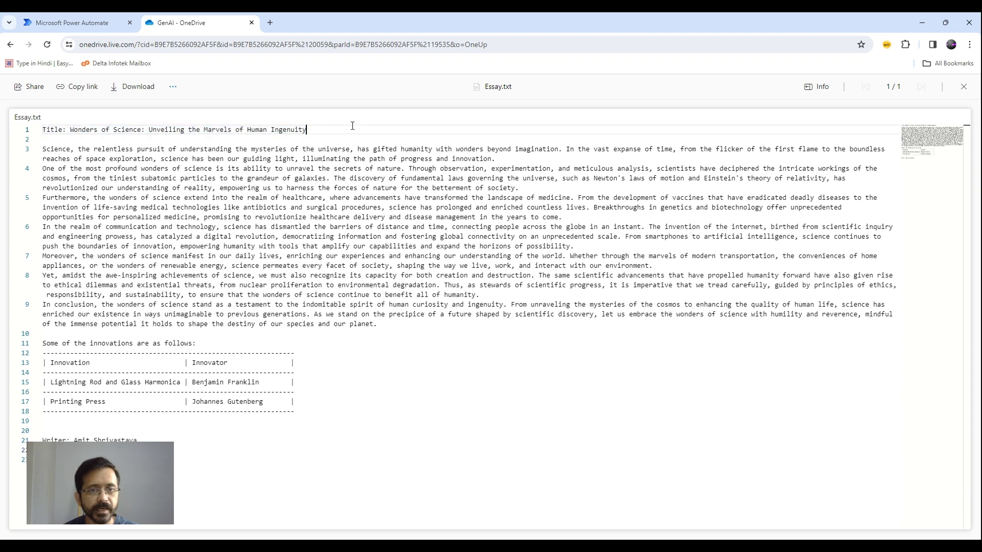
Run a manual test with the Query 'What is the title of the essay?'.
click(90, 24)
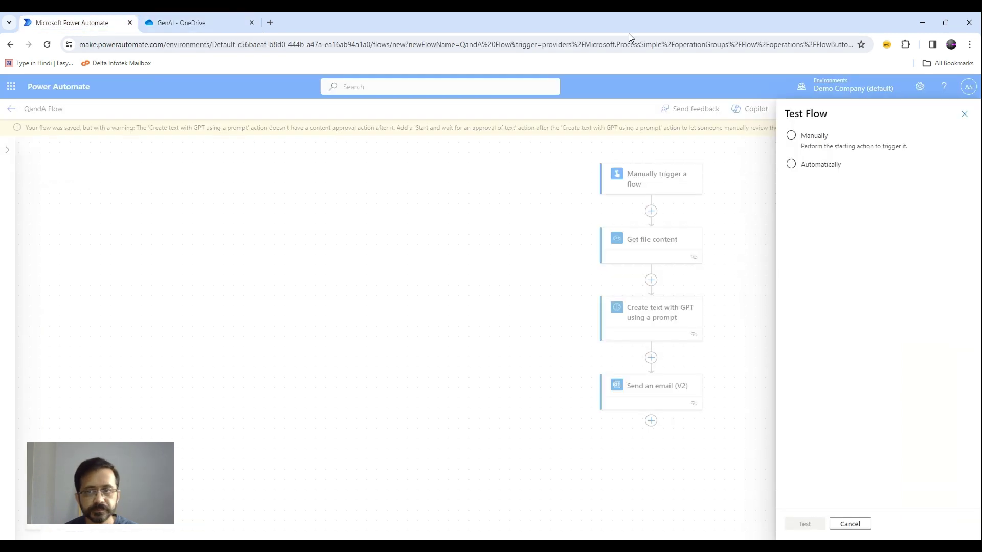
click(801, 147)
click(810, 526)
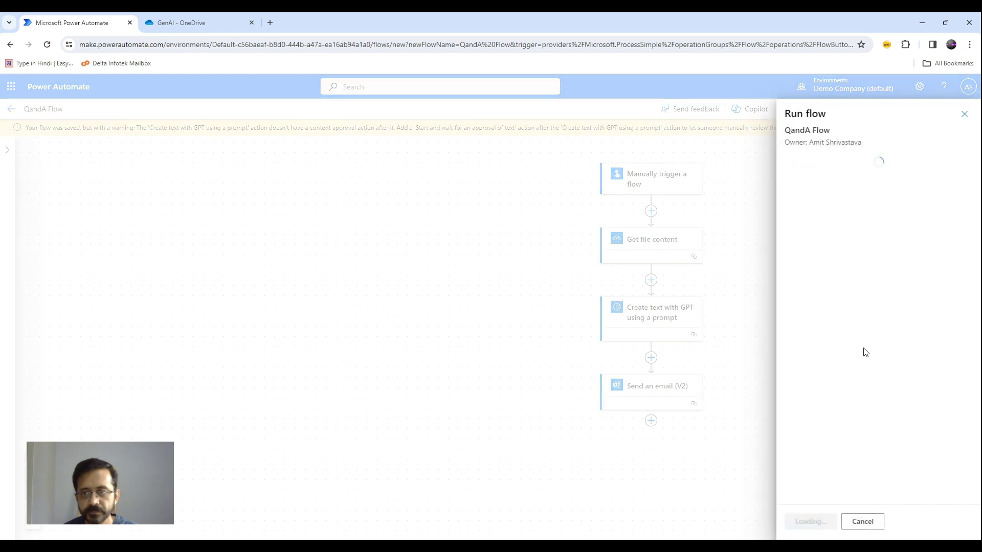
click(810, 521)
text(W)
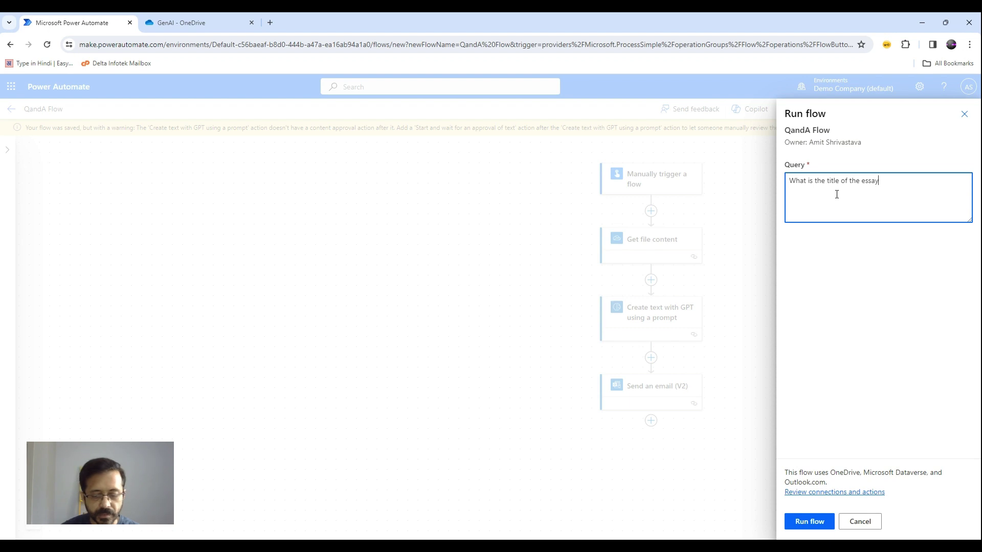
click(810, 522)
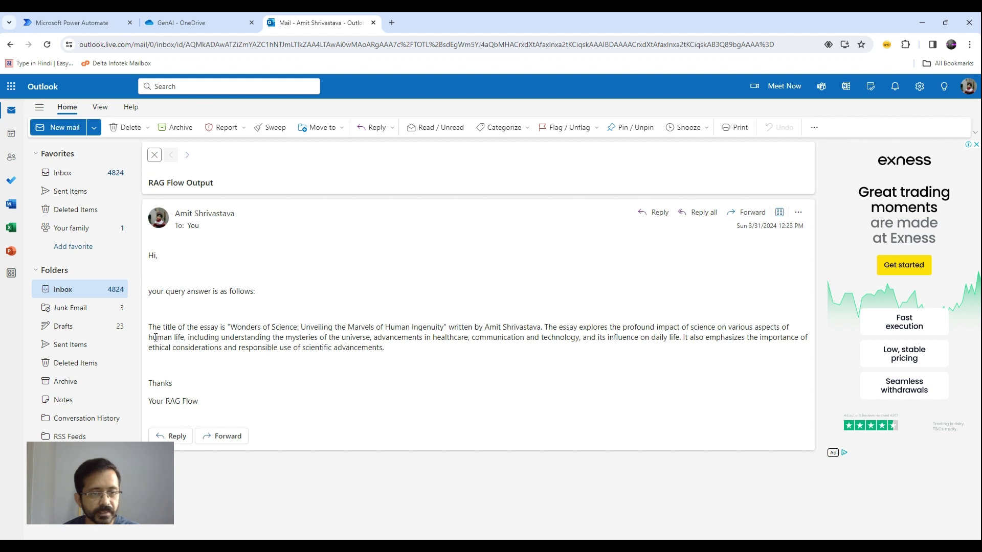
Highlight the essay title in the RAG Flow Output answer and check it against Essay.txt.
drag(151, 328, 209, 327)
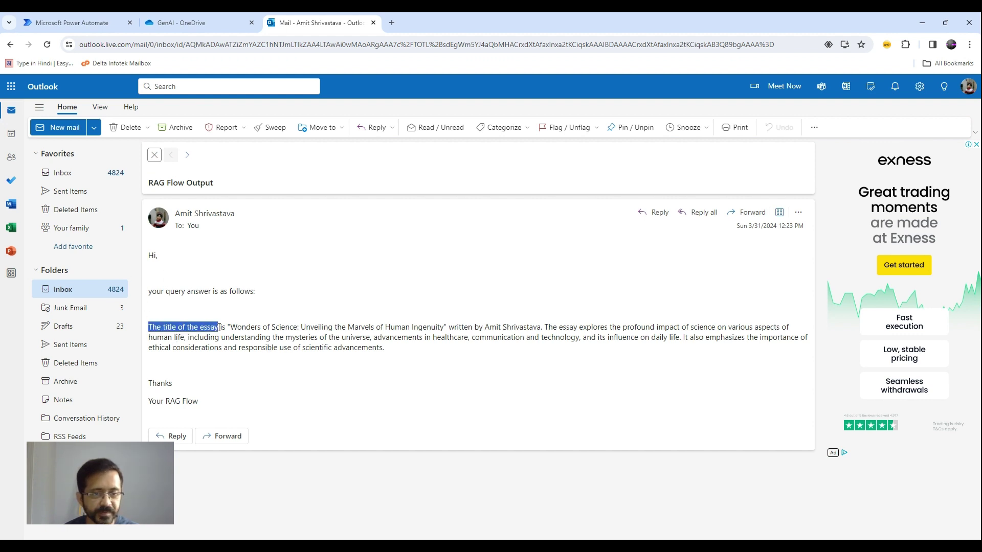
click(183, 331)
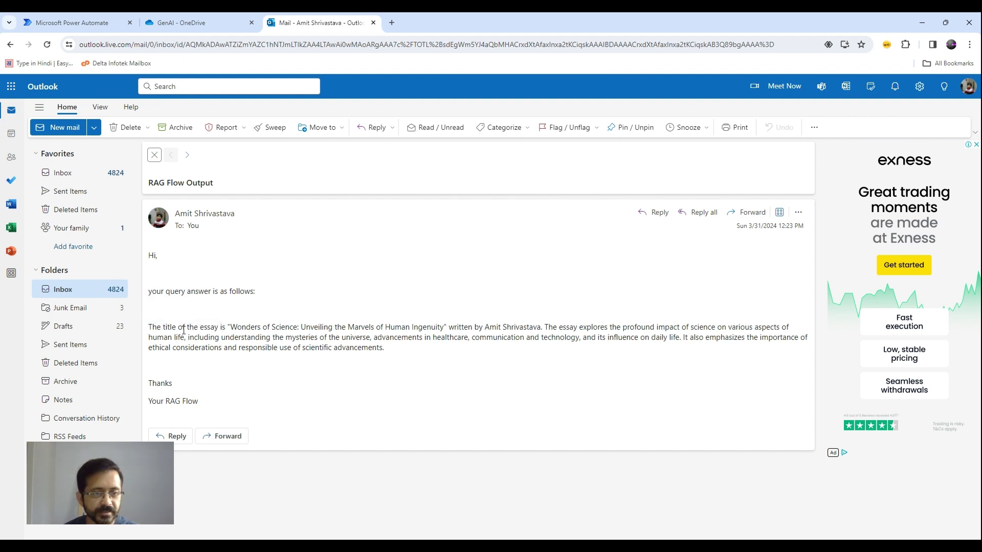
drag(231, 327, 435, 326)
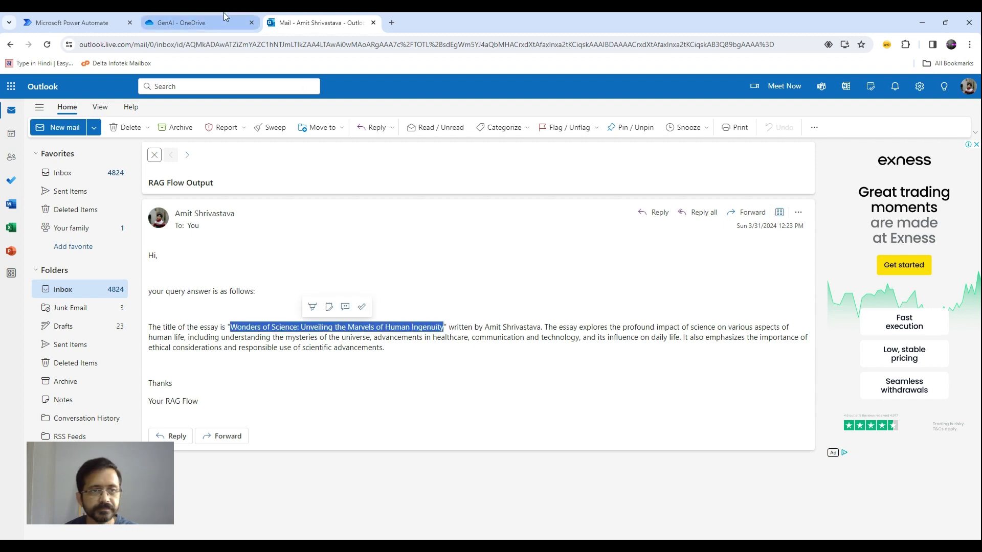
click(216, 23)
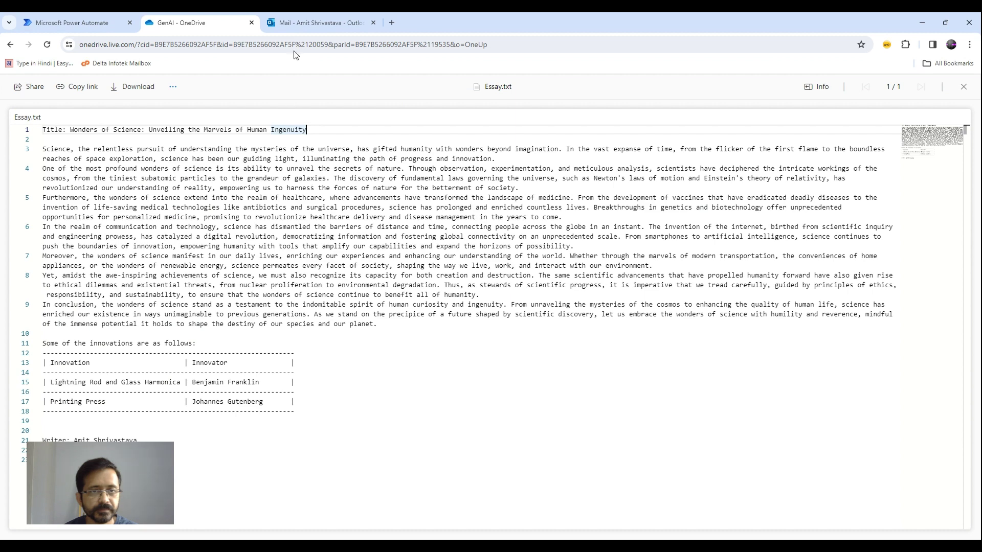
Highlight the essay summary sentences in the emailed answer to compare them with the essay.
click(306, 21)
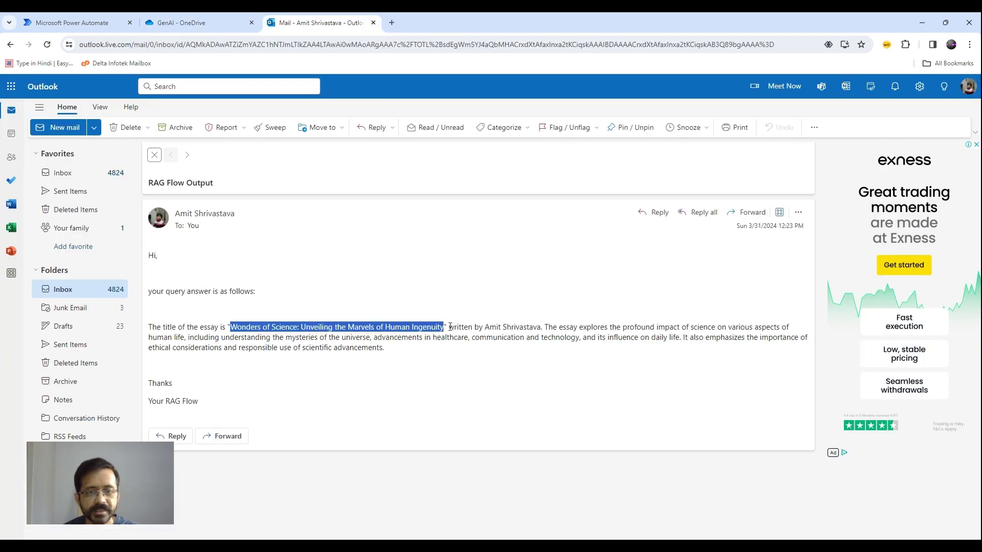
drag(450, 327, 470, 352)
click(445, 381)
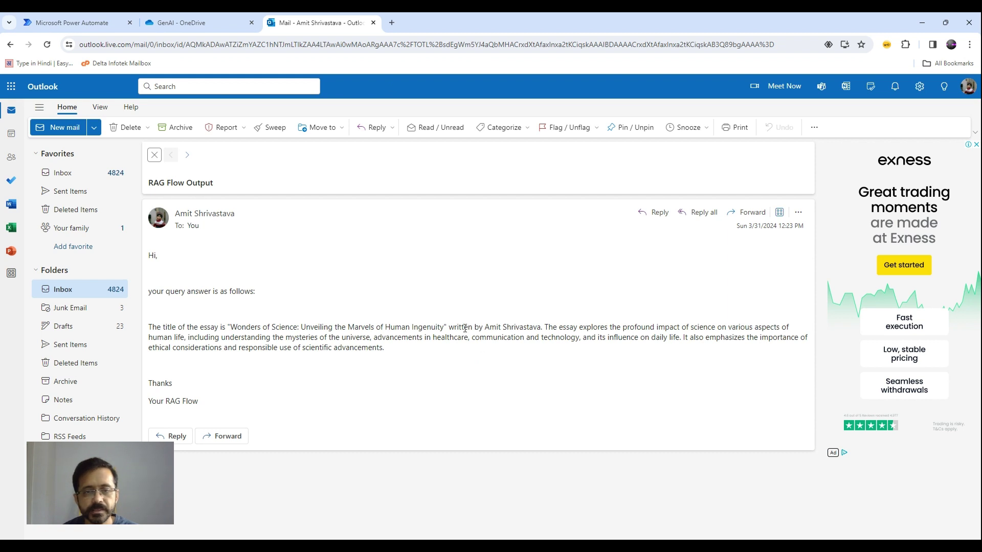
drag(546, 327, 555, 357)
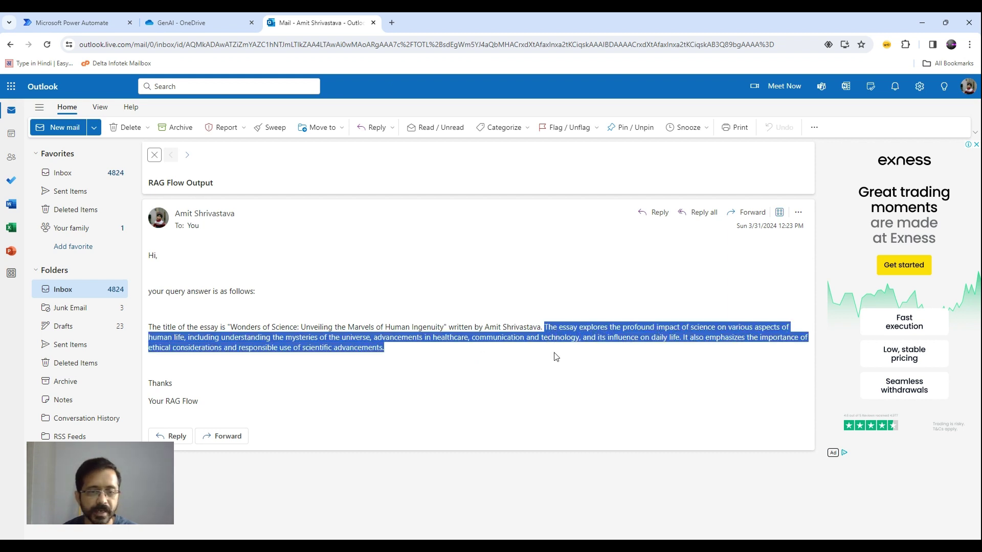
click(551, 369)
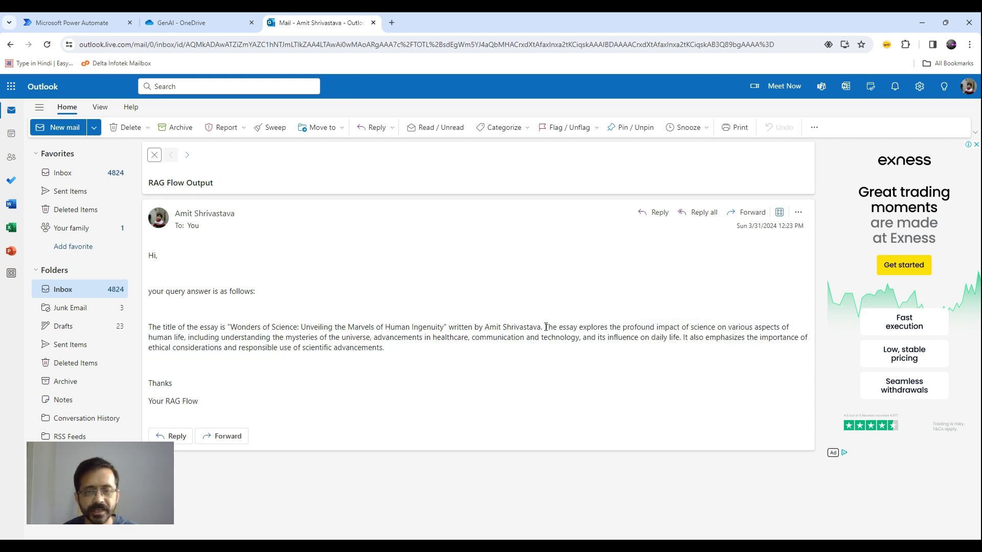
drag(546, 327, 557, 353)
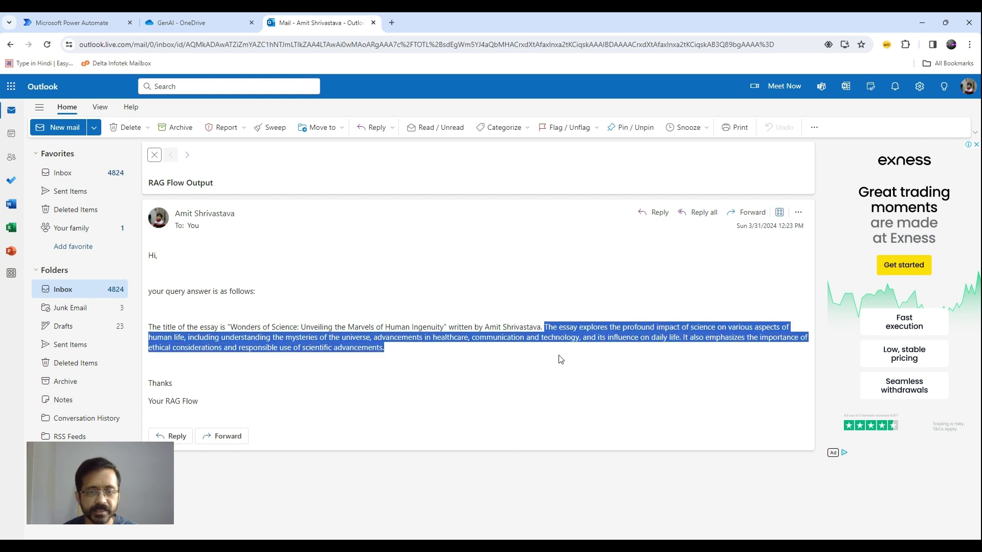
click(487, 381)
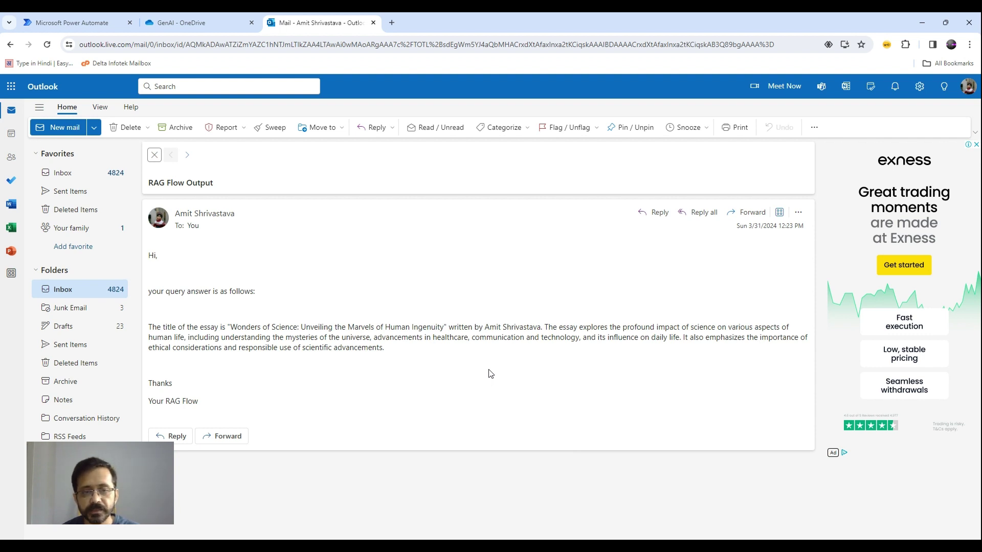
Highlight the whole answer paragraph, then go back to Essay.txt in OneDrive.
drag(384, 349, 147, 333)
click(385, 356)
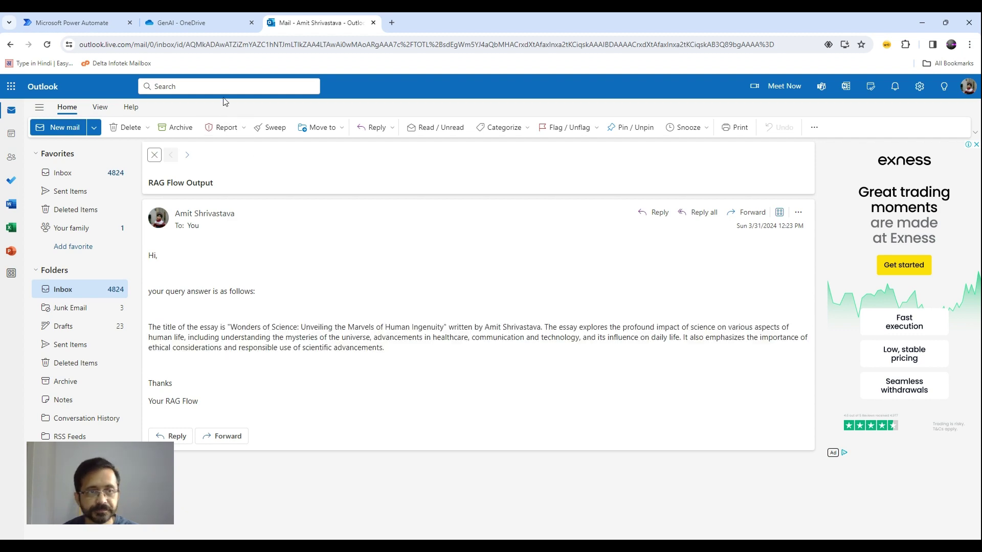
click(198, 26)
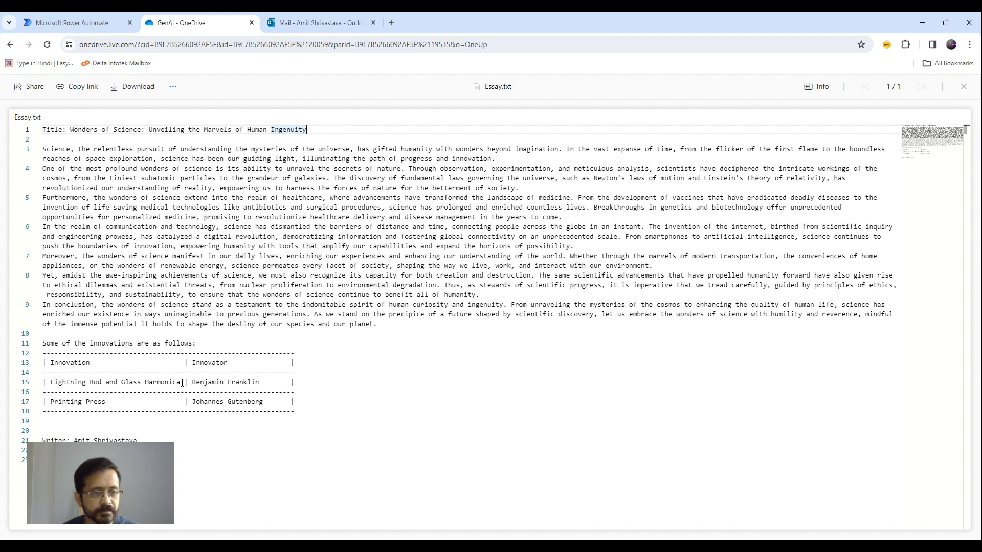
Highlight 'Printing Press' in line 17 of Essay.txt's innovations table, then return to Power Automate.
drag(110, 403, 52, 403)
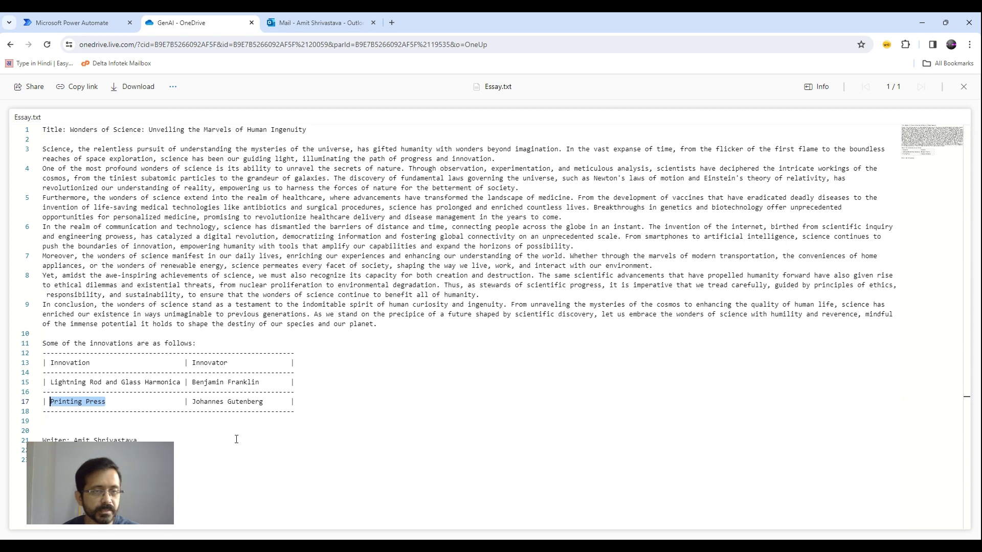
click(106, 25)
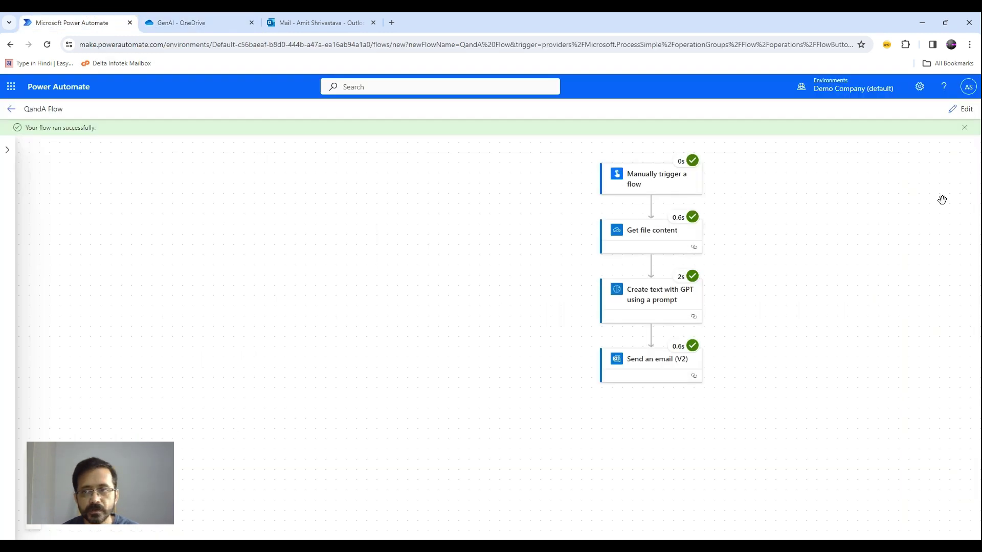
Run a manual test of QandA Flow with the query 'Who is the innovator of printing p'.
click(968, 110)
click(884, 110)
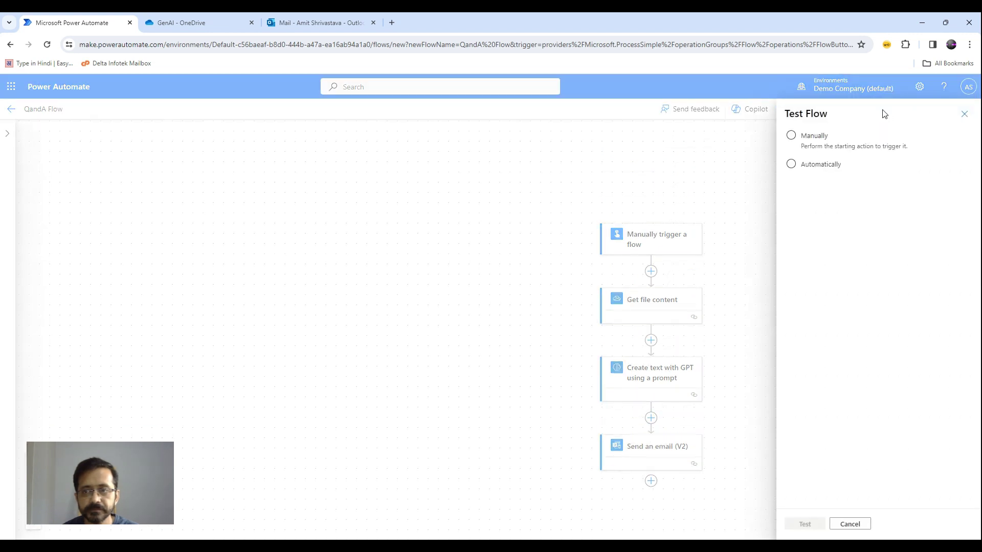
click(792, 135)
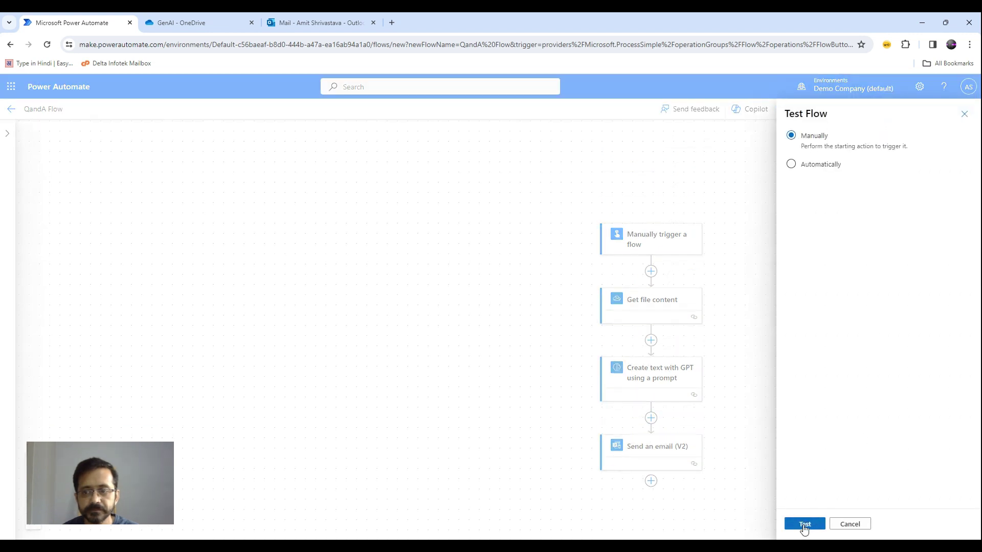
click(804, 525)
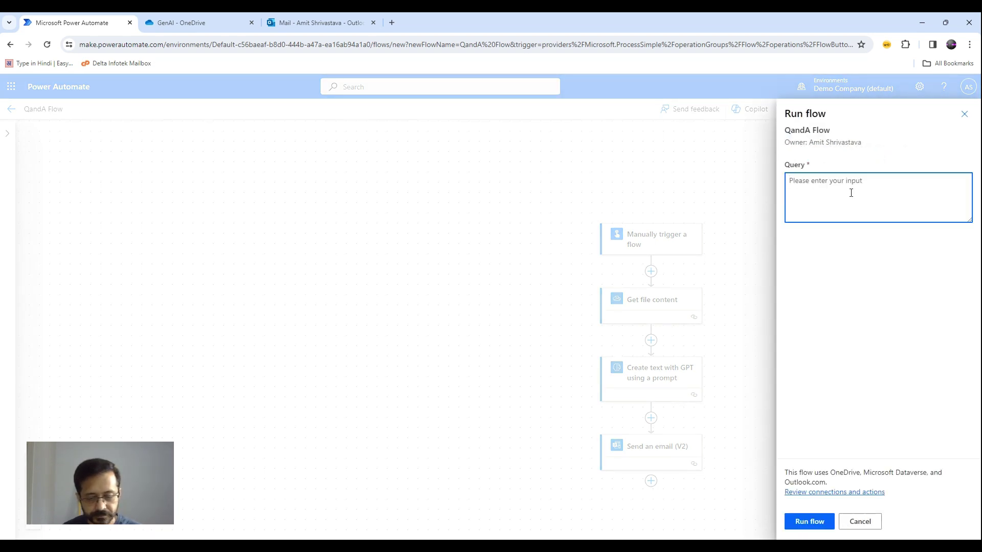
text(Who is the)
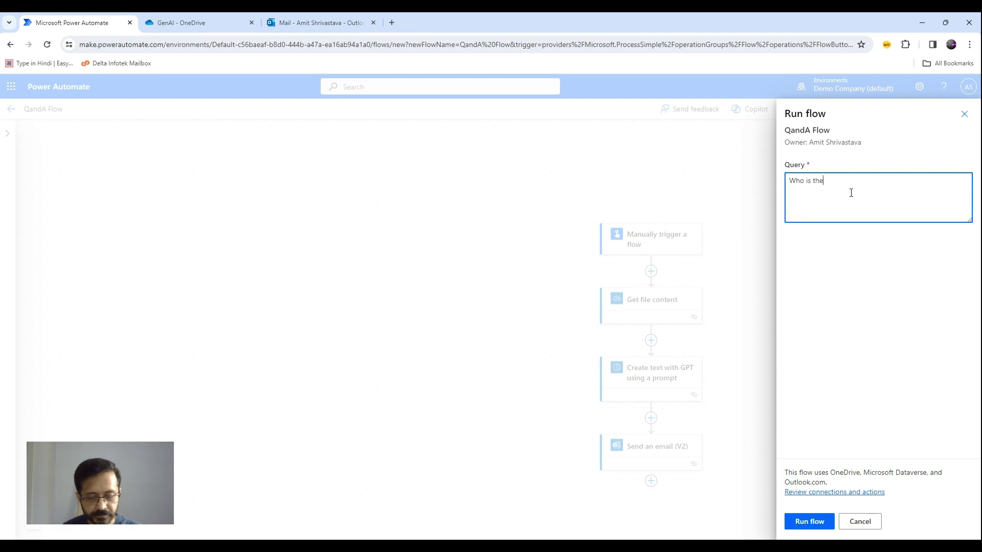
text( innovato)
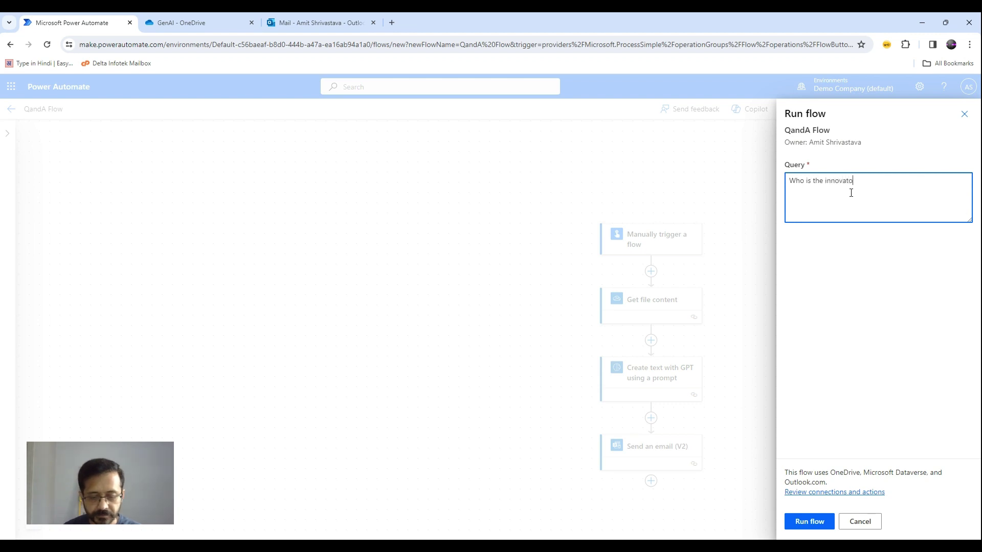
text(r of)
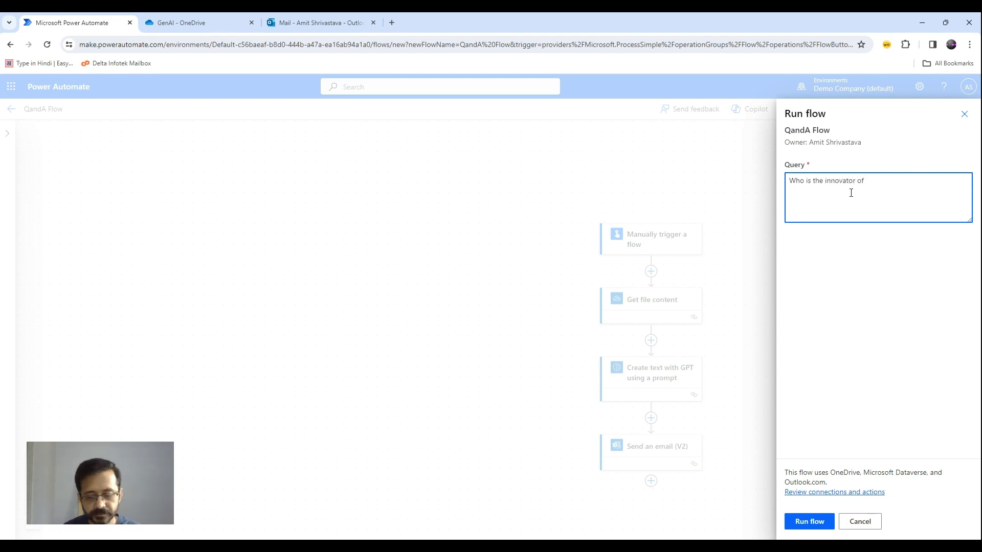
text( printing press?)
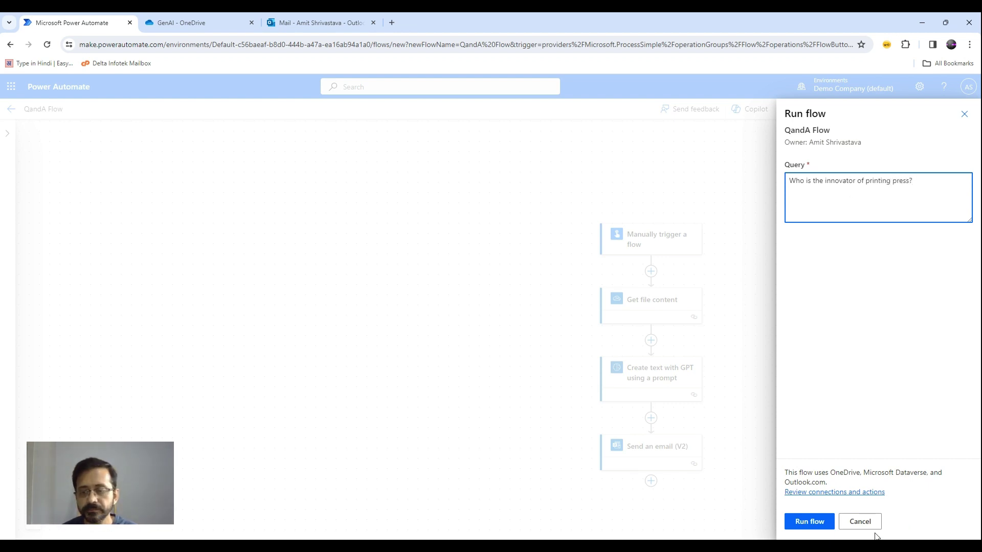
click(814, 521)
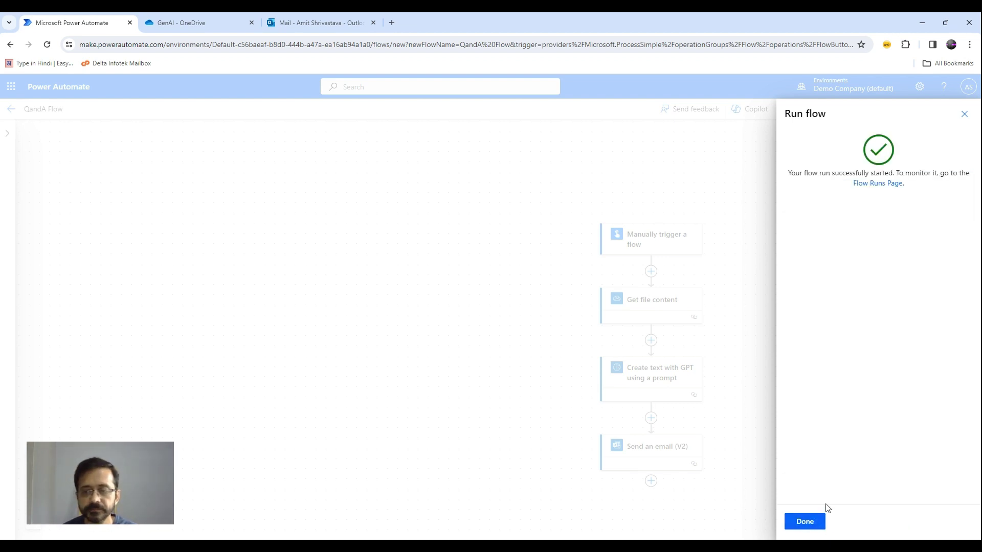
click(807, 520)
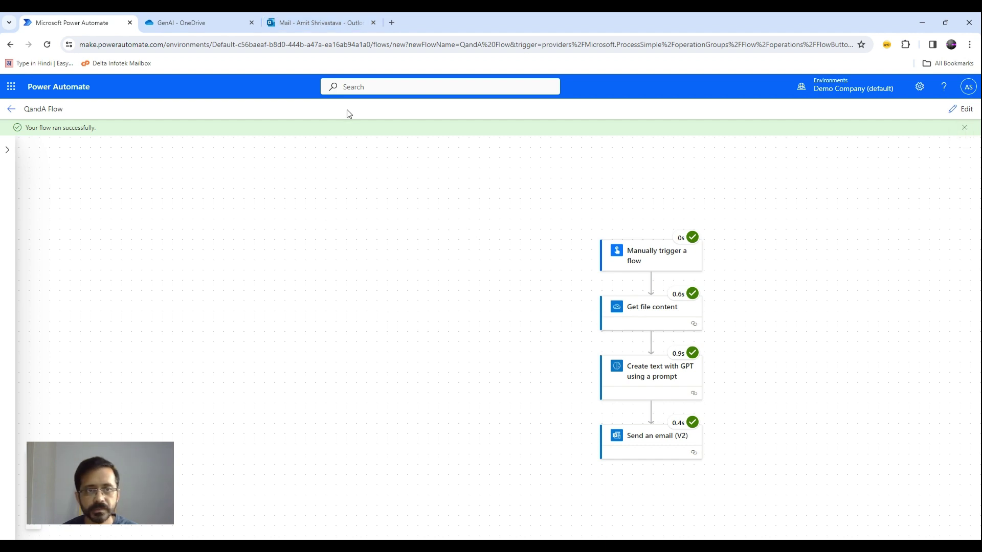
click(329, 15)
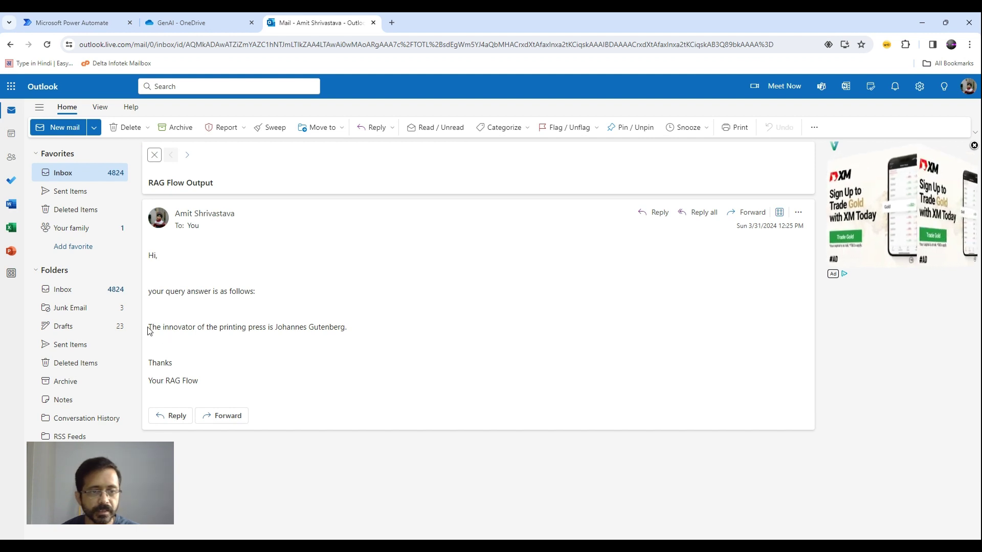
Match 'Johannes Gutenberg' in the answer email against the Printing Press row in Essay.txt.
drag(355, 329, 275, 332)
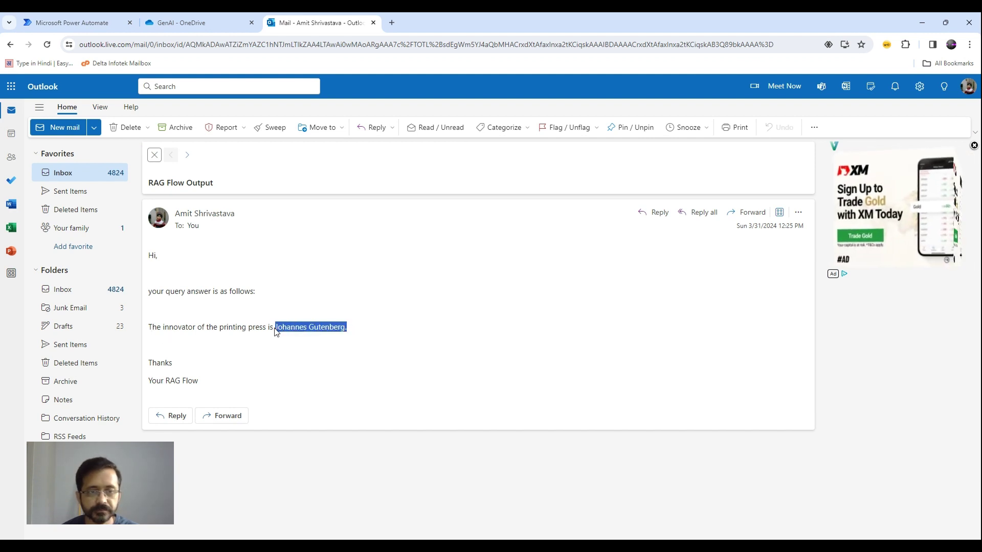
click(211, 27)
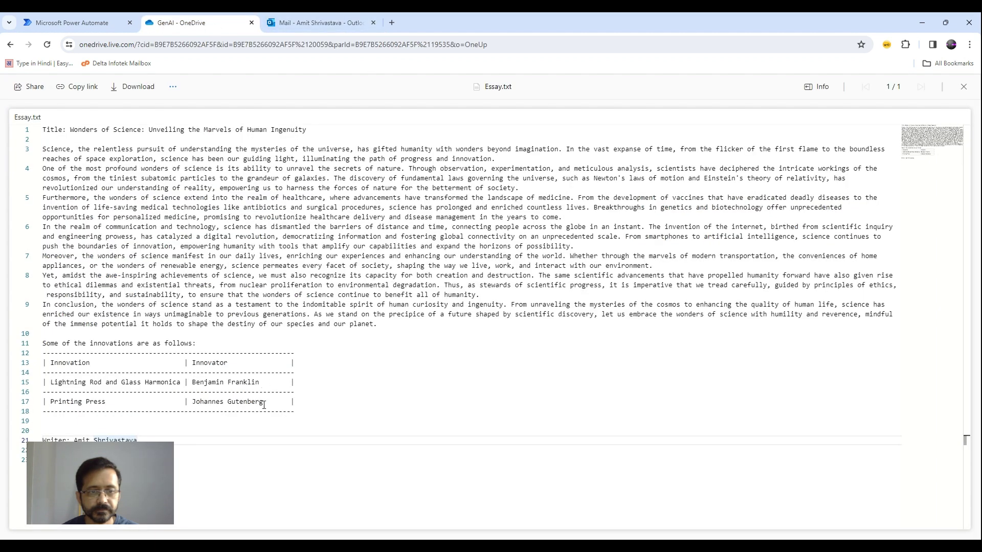
drag(265, 403, 193, 402)
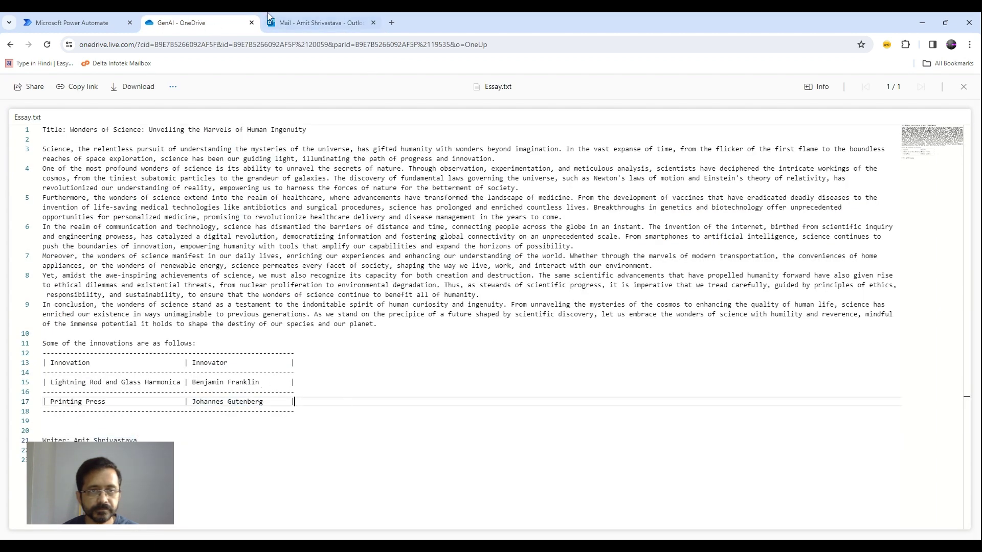
click(316, 22)
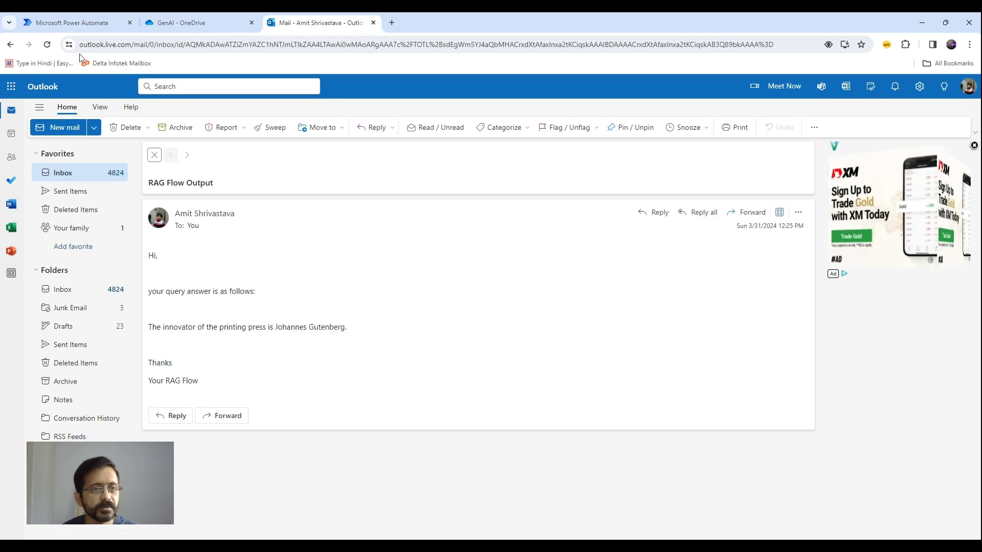
Switch back to the QandA Flow run results in Power Automate.
click(82, 24)
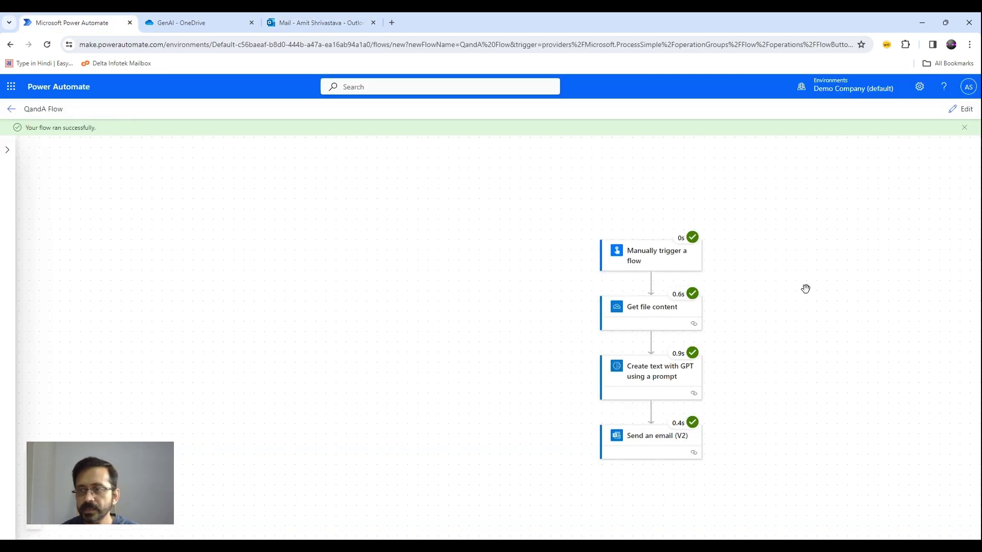